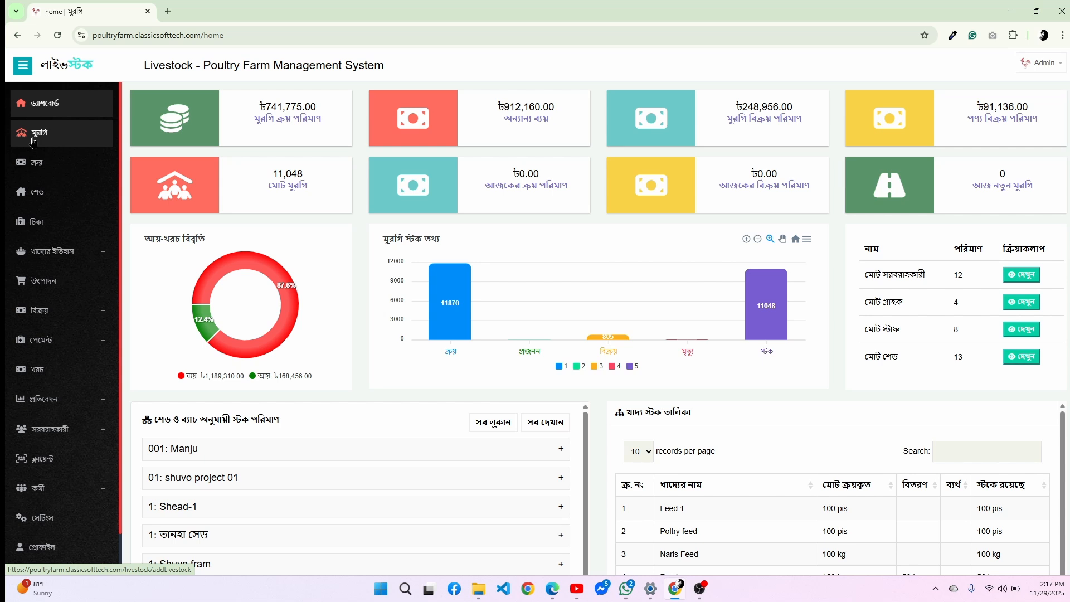
- Open the chicken sales list and view the invoice of the 27-11-2025 sale
click(66, 319)
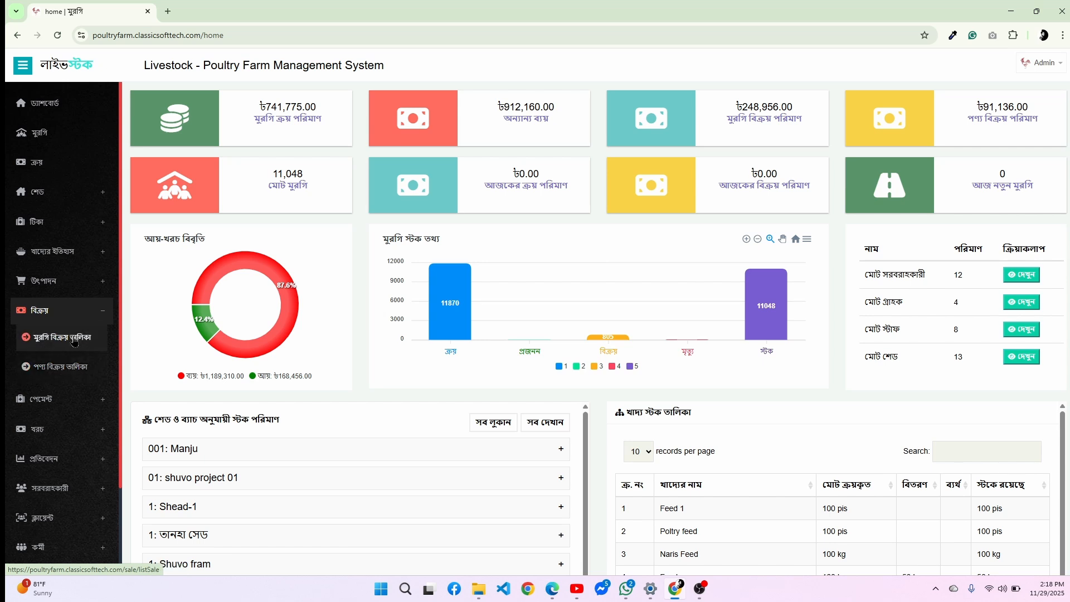
click(74, 342)
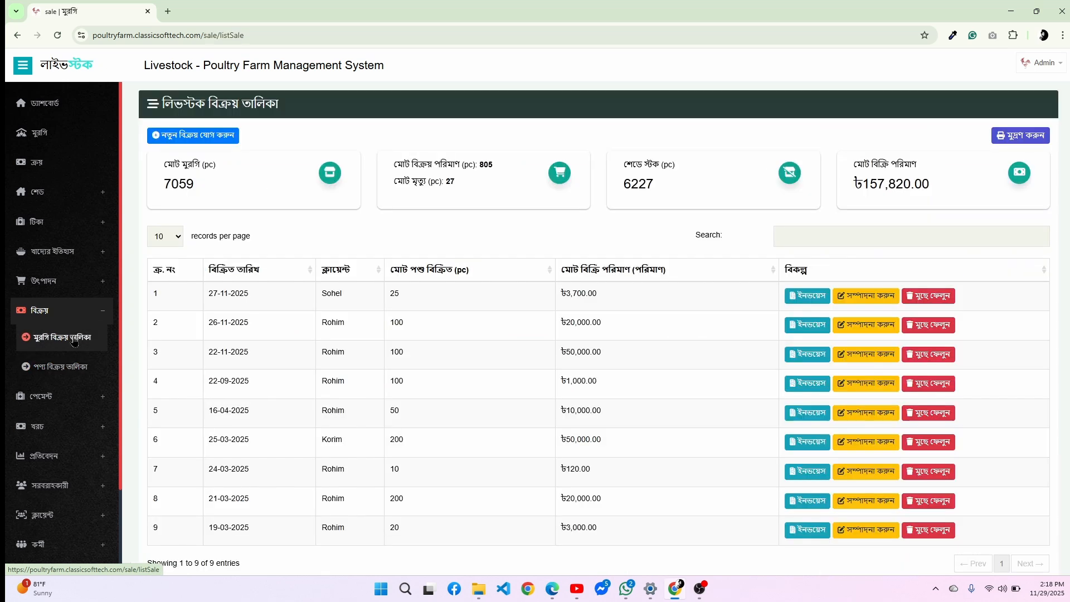
scroll(264, 338, down, 1)
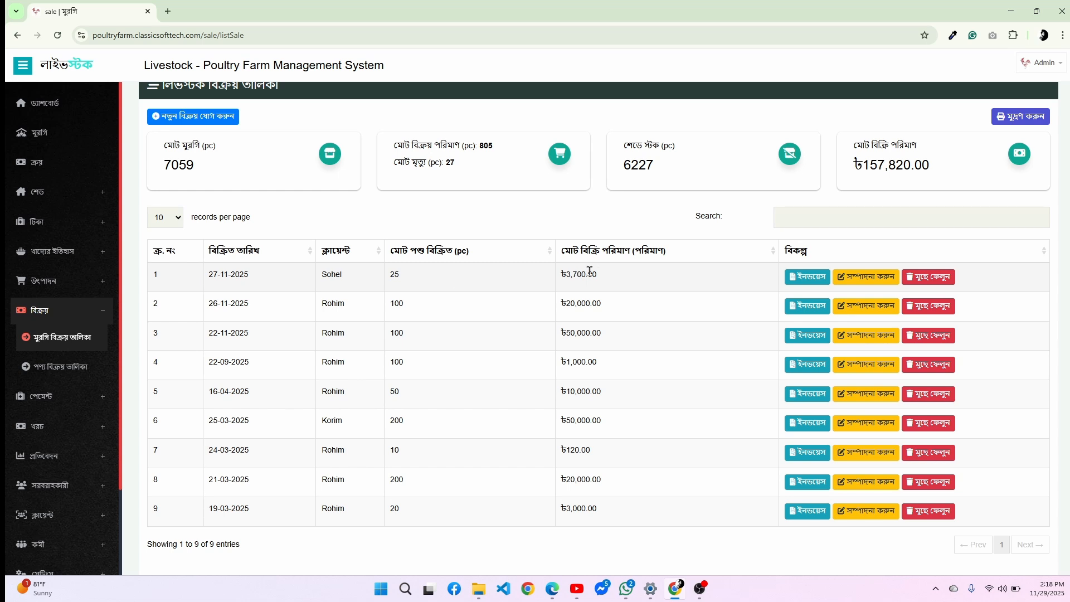
click(804, 283)
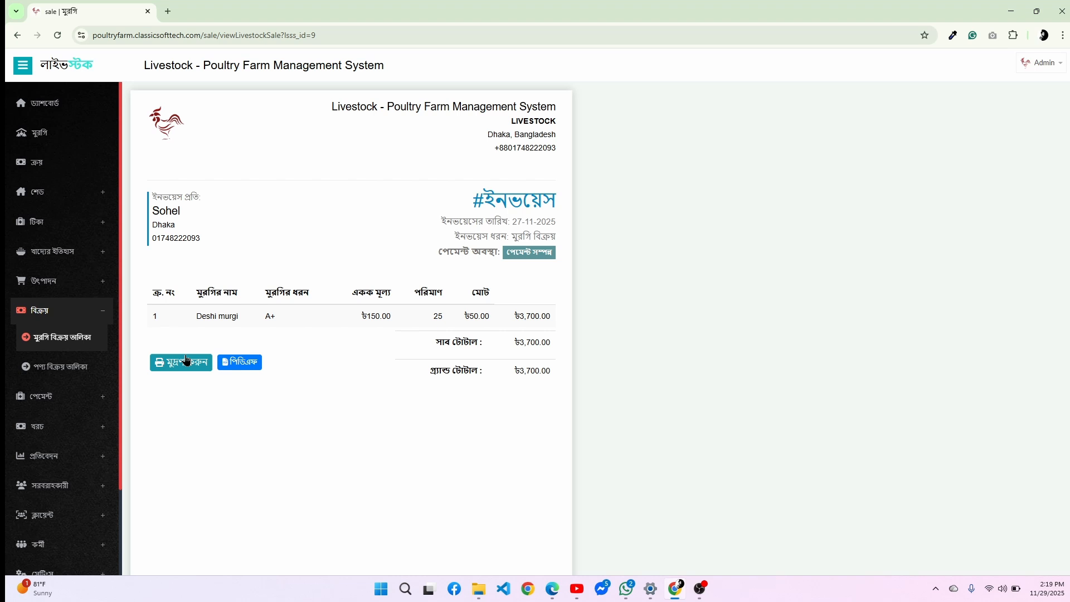
click(225, 363)
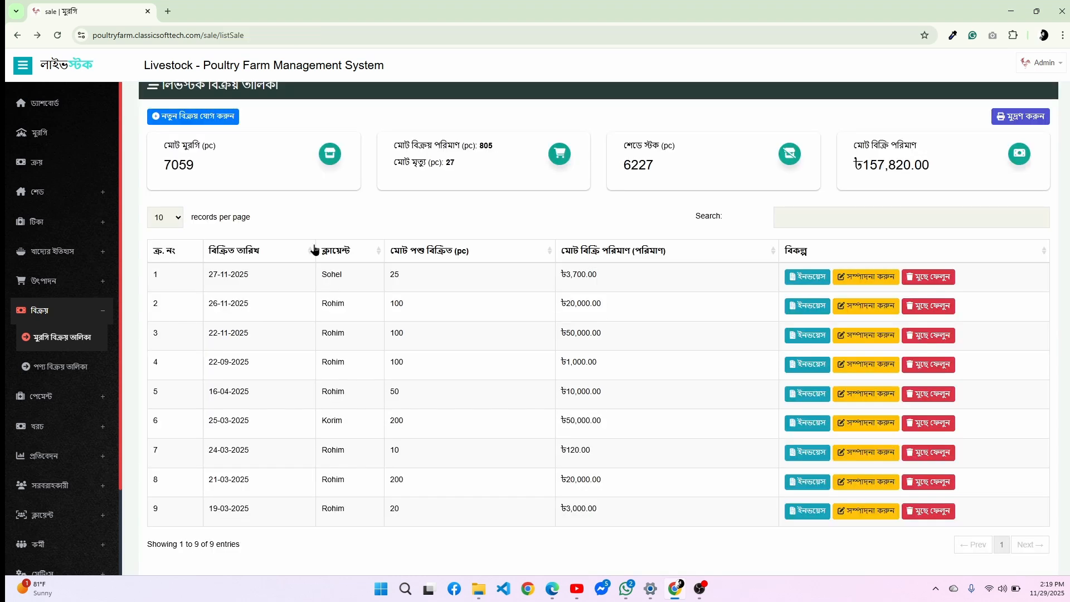
- Start a new chicken sale for shed Shead-1, batch S-2, chicken Deshi murgi and variant A+
click(205, 118)
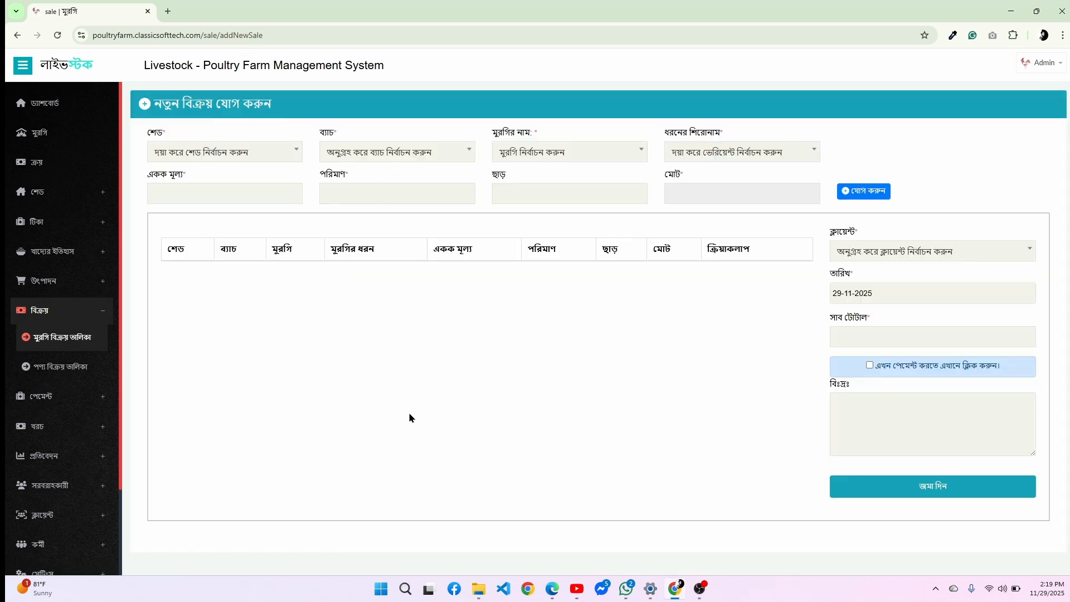
click(259, 154)
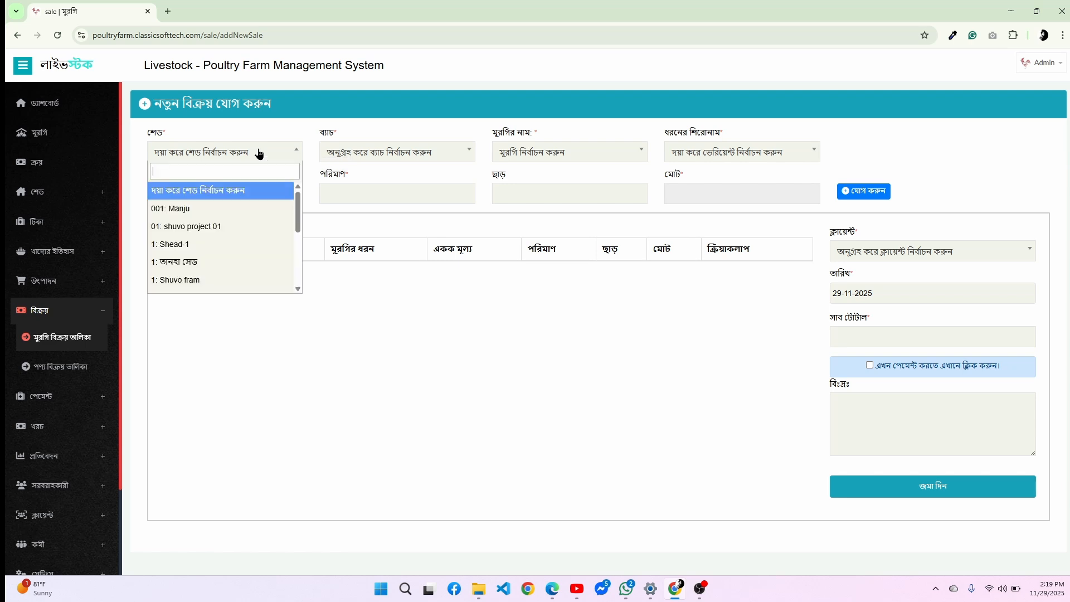
click(223, 245)
click(375, 152)
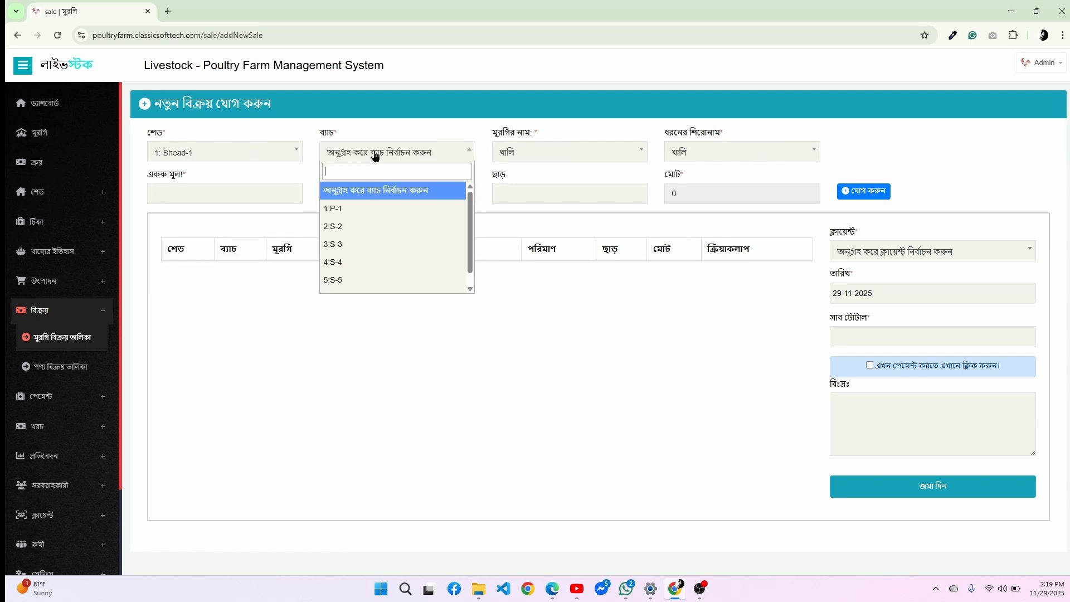
click(352, 225)
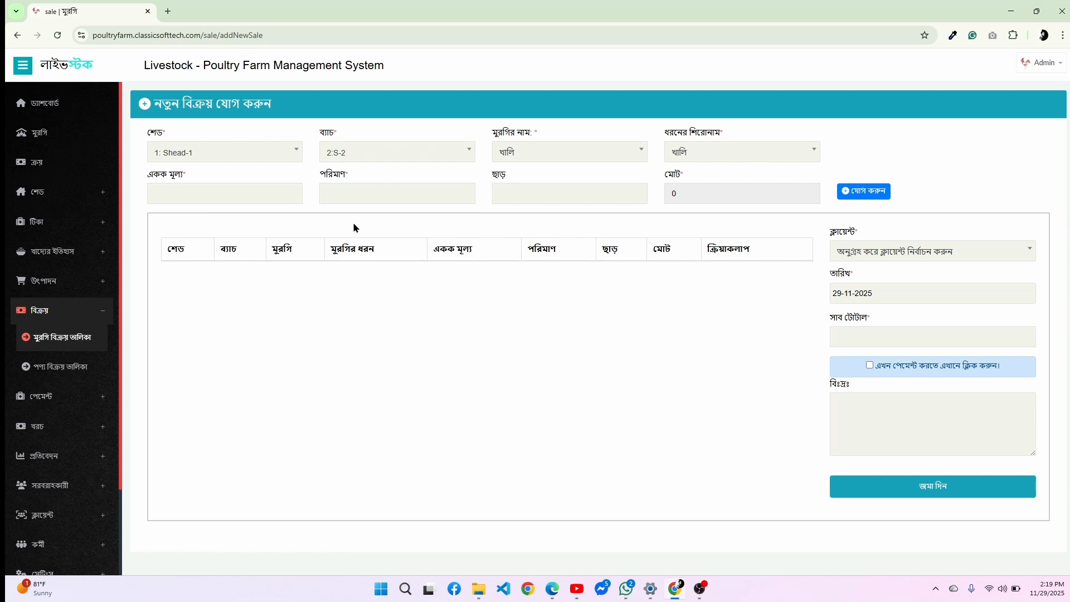
click(609, 152)
click(564, 197)
click(720, 149)
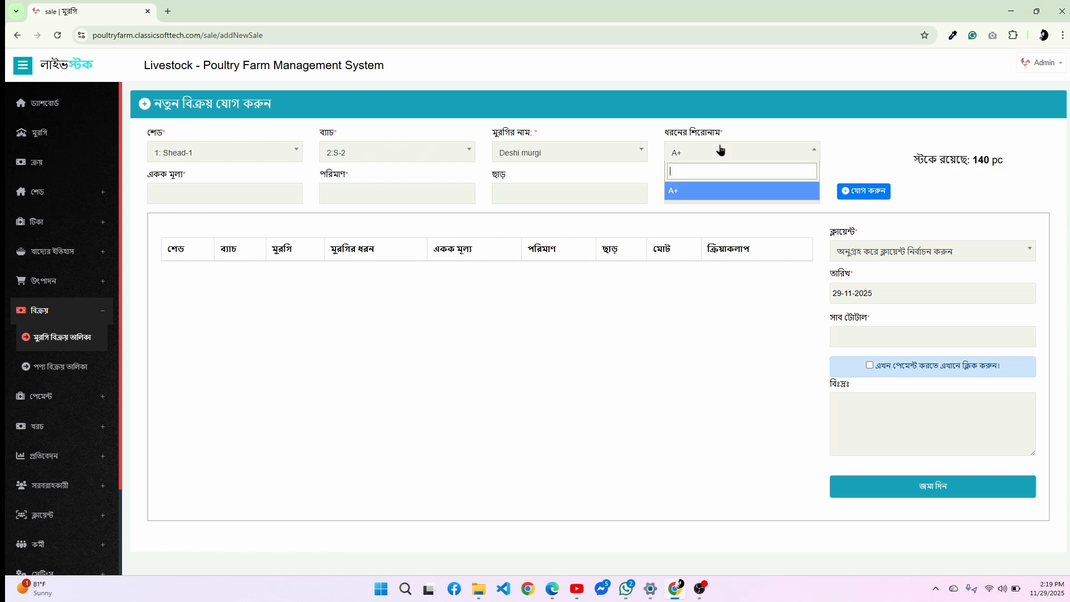
click(704, 191)
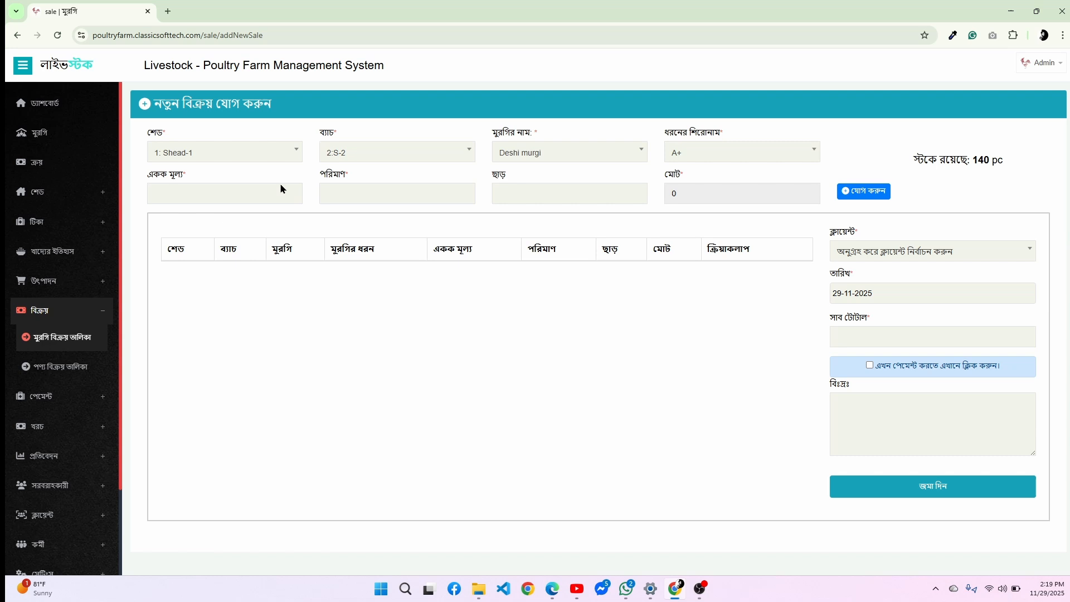
- Set the unit price to 100 and the quantity to 120, leave the discount empty, and add the item to the sale
click(239, 194)
text(100)
click(351, 192)
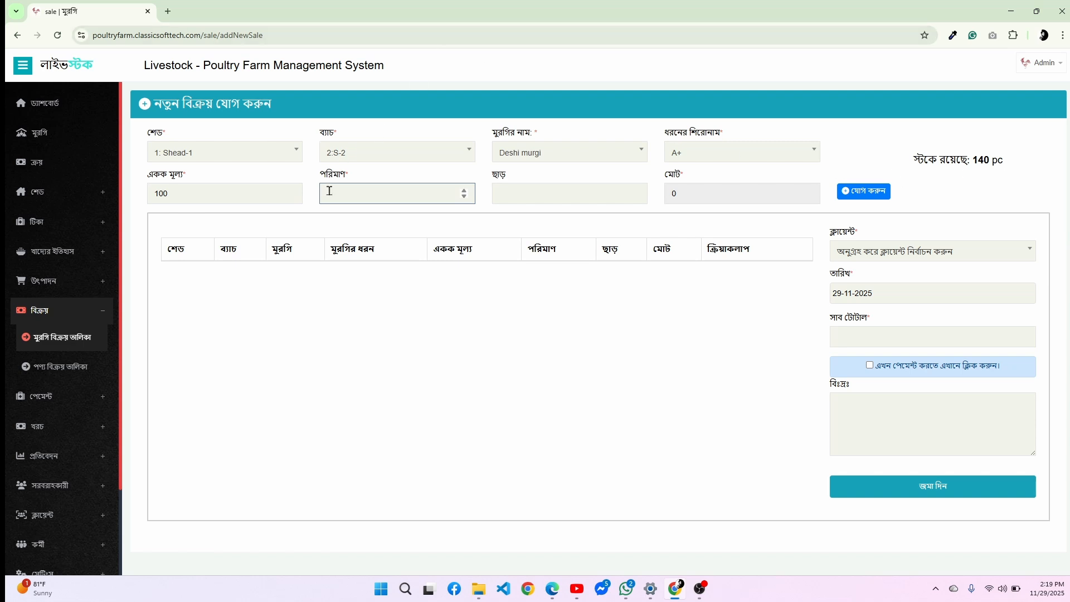
text(120)
click(530, 195)
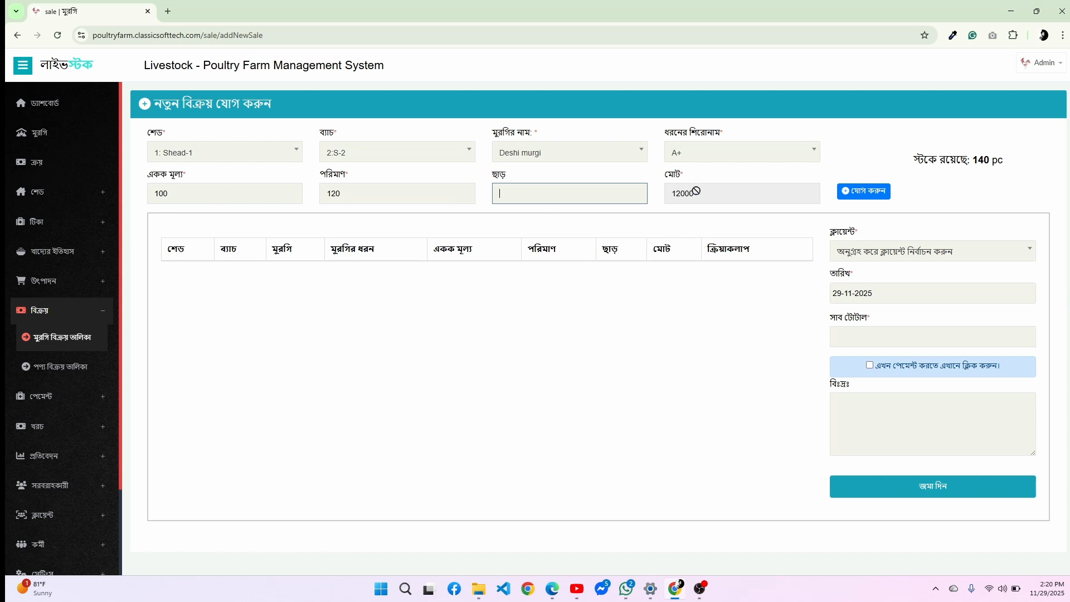
click(867, 192)
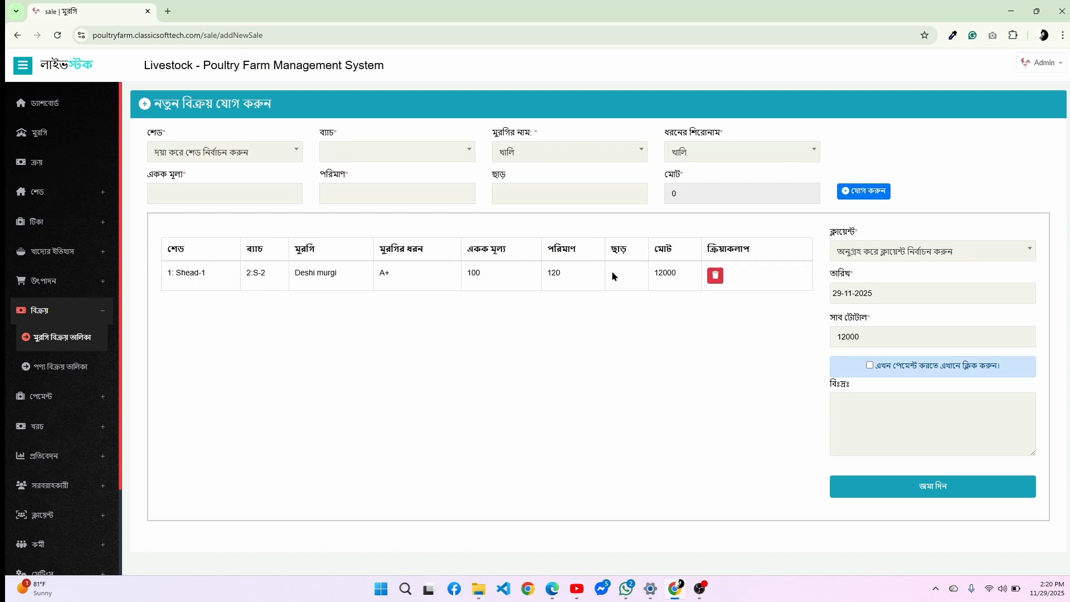
- Choose the last listed client, enable paying now, and set the received amount to 2000
click(879, 254)
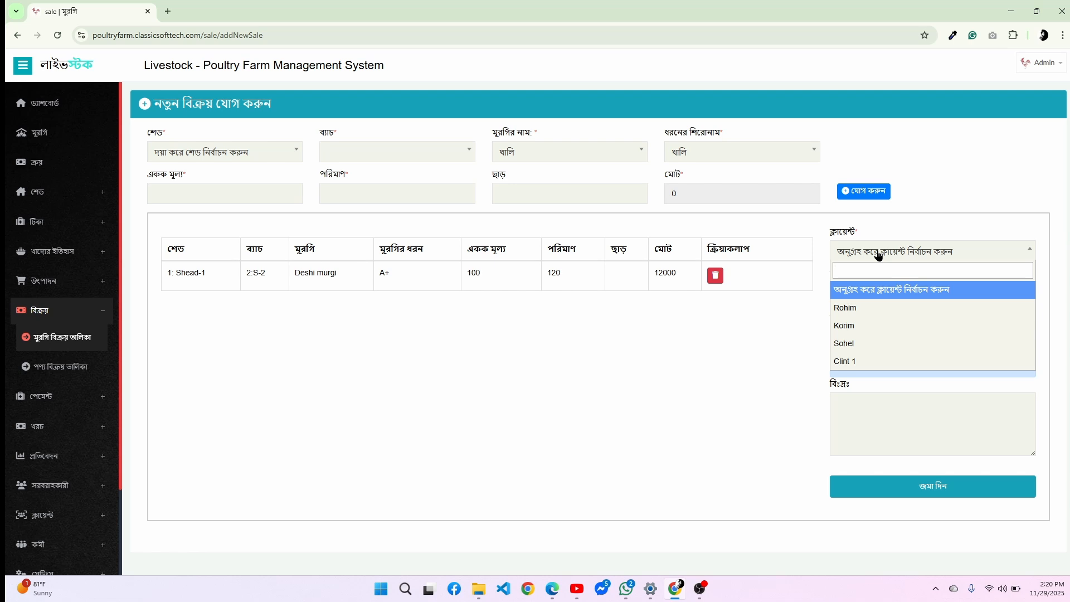
click(839, 361)
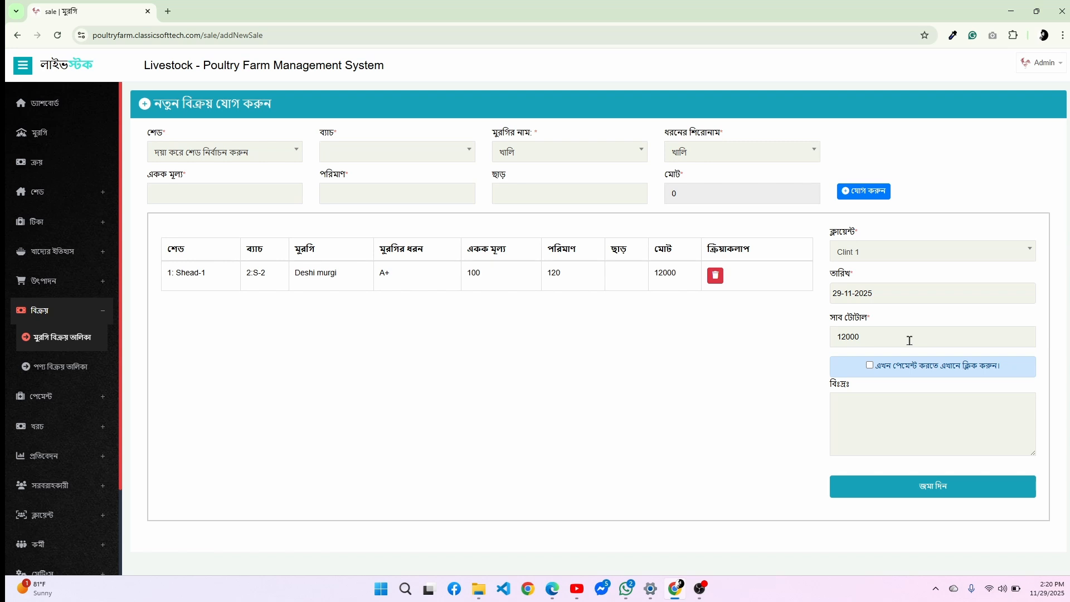
click(869, 366)
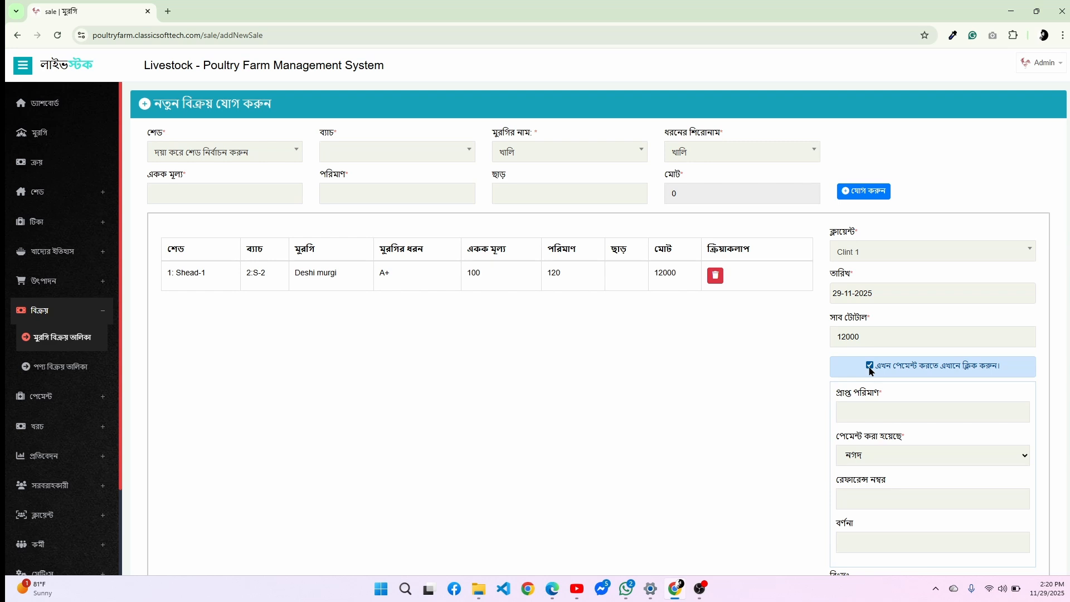
scroll(871, 372, down, 1)
click(857, 377)
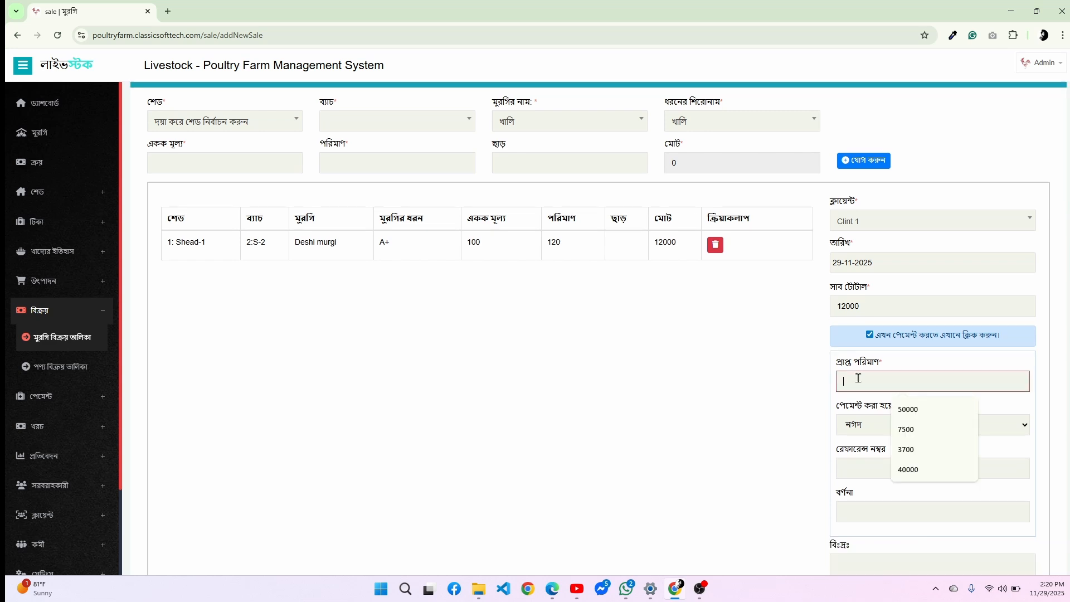
text(12000)
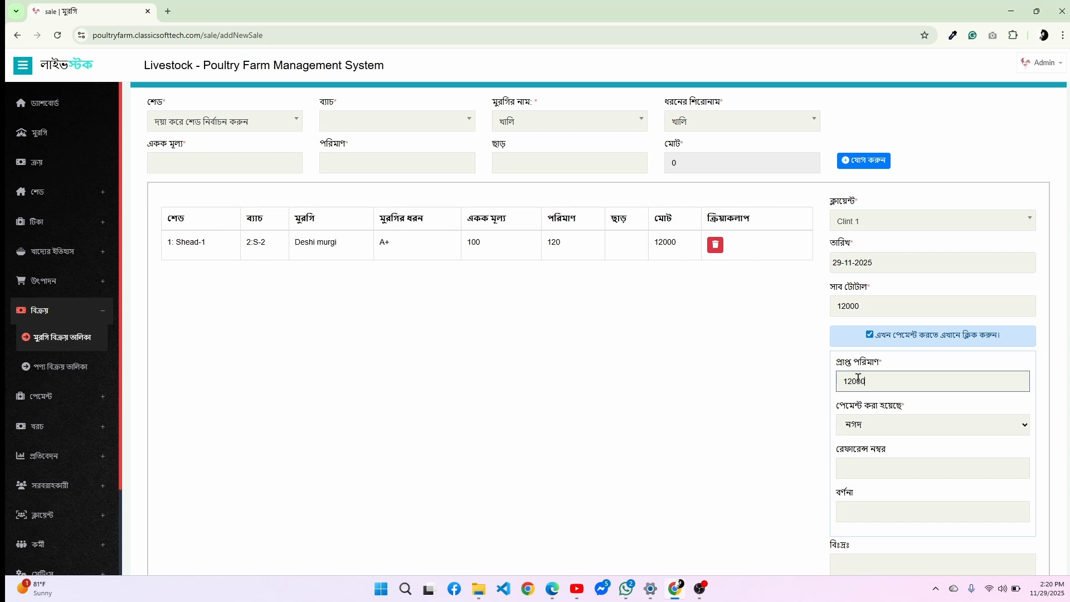
key(BackSpace)
key(BackSpace)
key(BackSpace)
text(200)
- Keep cash (নগদ) as the payment method and submit the chicken sale
scroll(868, 372, down, 1)
click(872, 393)
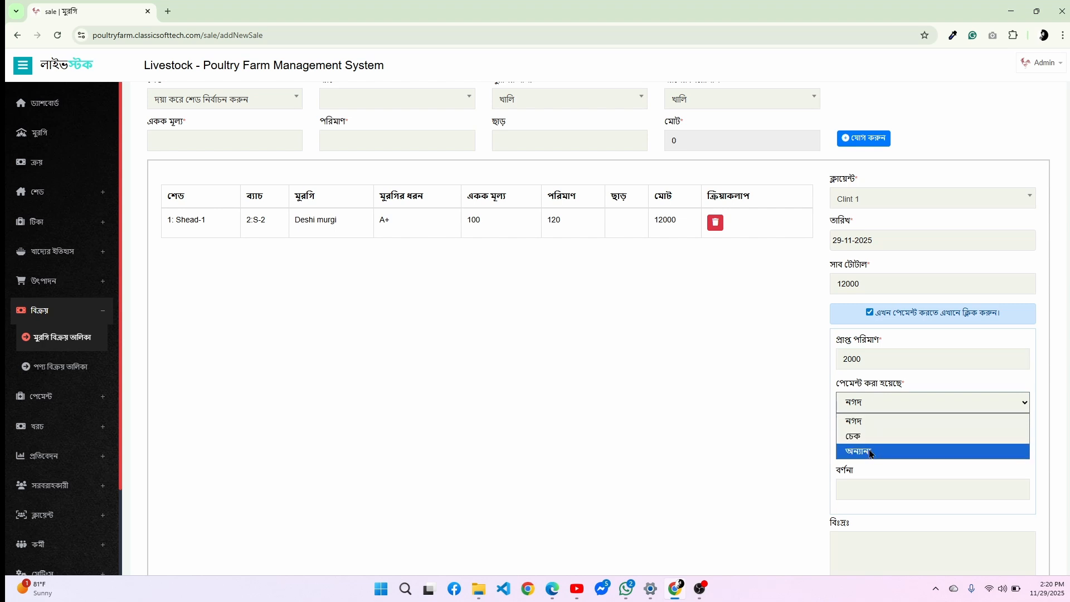
click(918, 397)
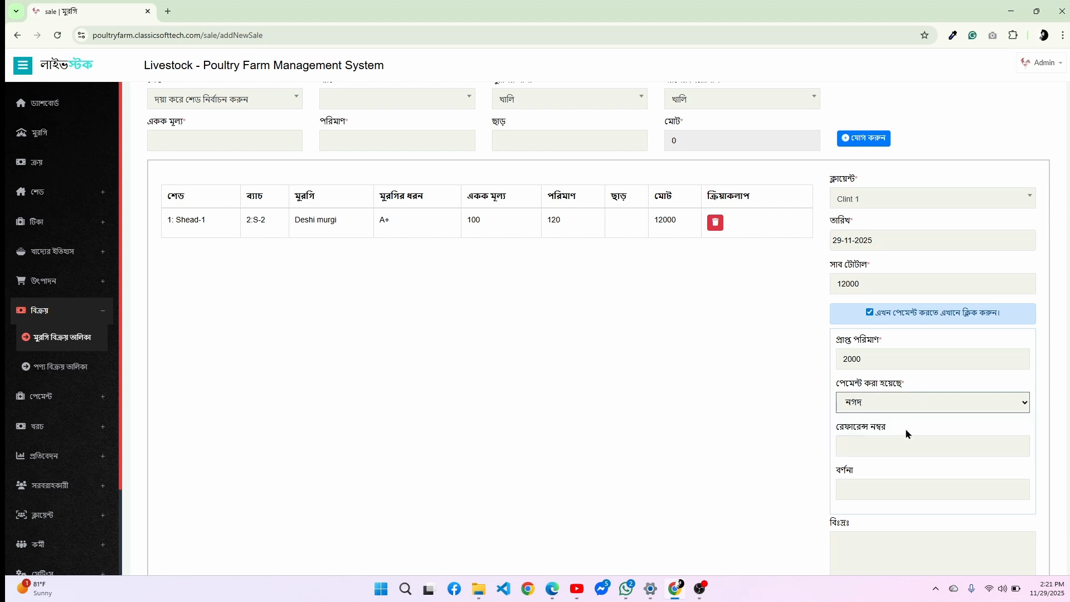
scroll(906, 442, down, 1)
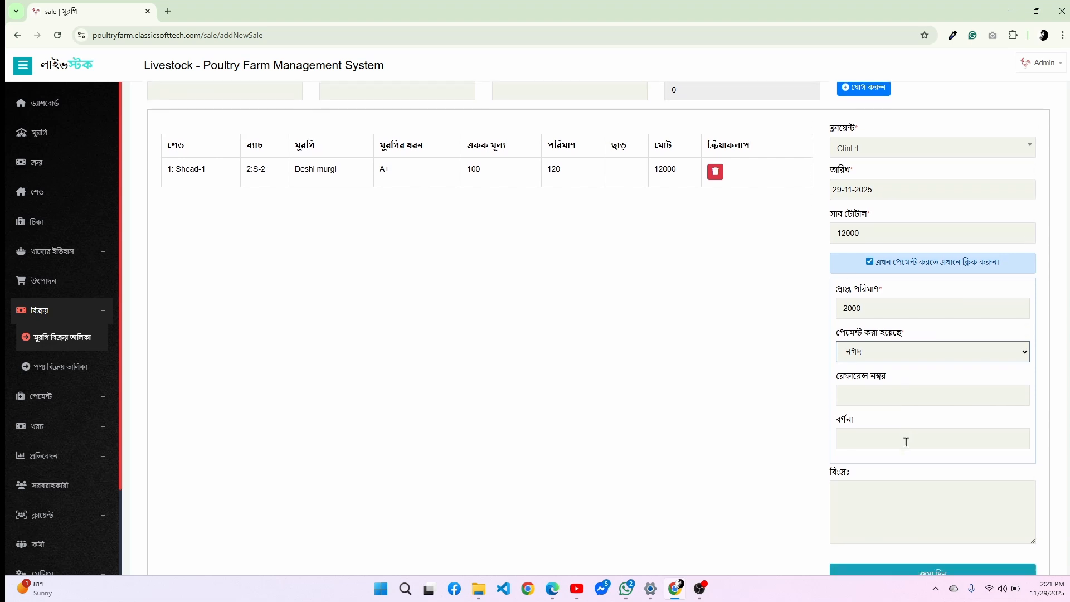
scroll(904, 442, down, 1)
click(913, 559)
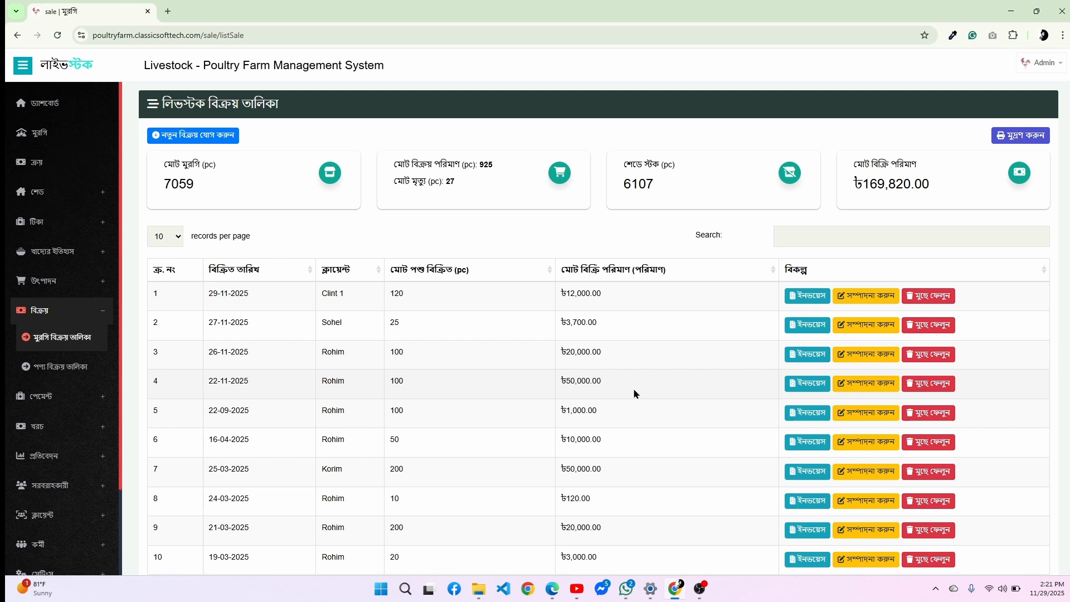
- View the invoice of the 29-11-2025 chicken sale and return to the sales list
scroll(634, 394, down, 1)
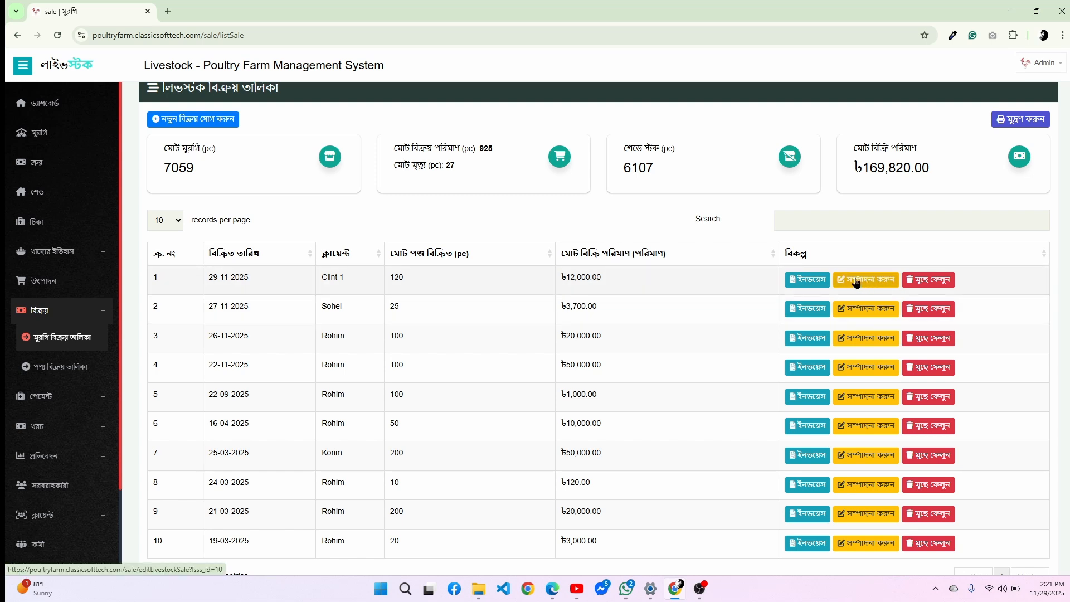
click(822, 282)
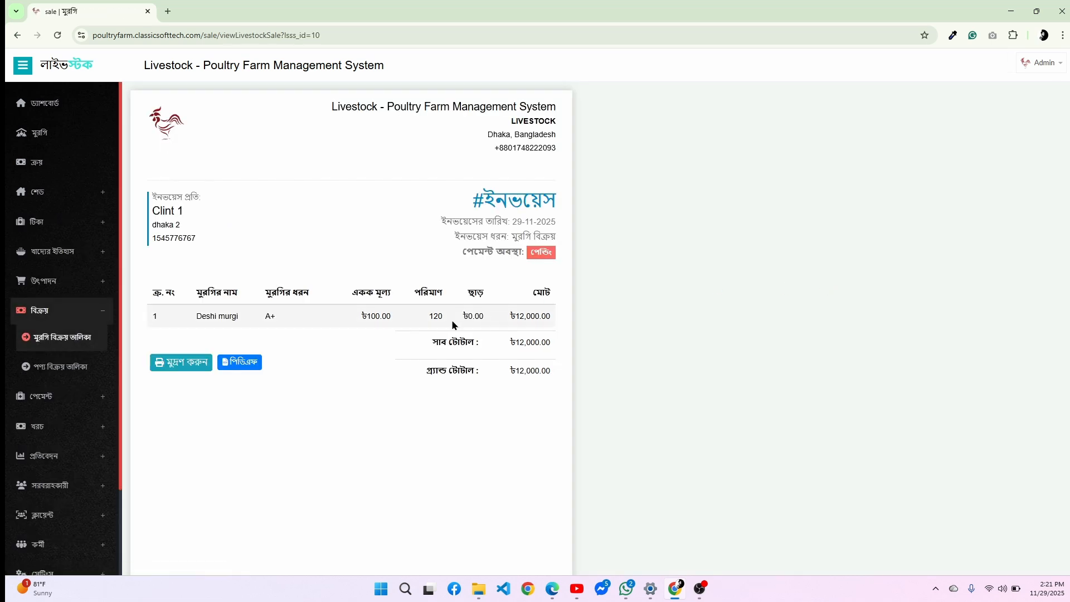
key(alt+Left)
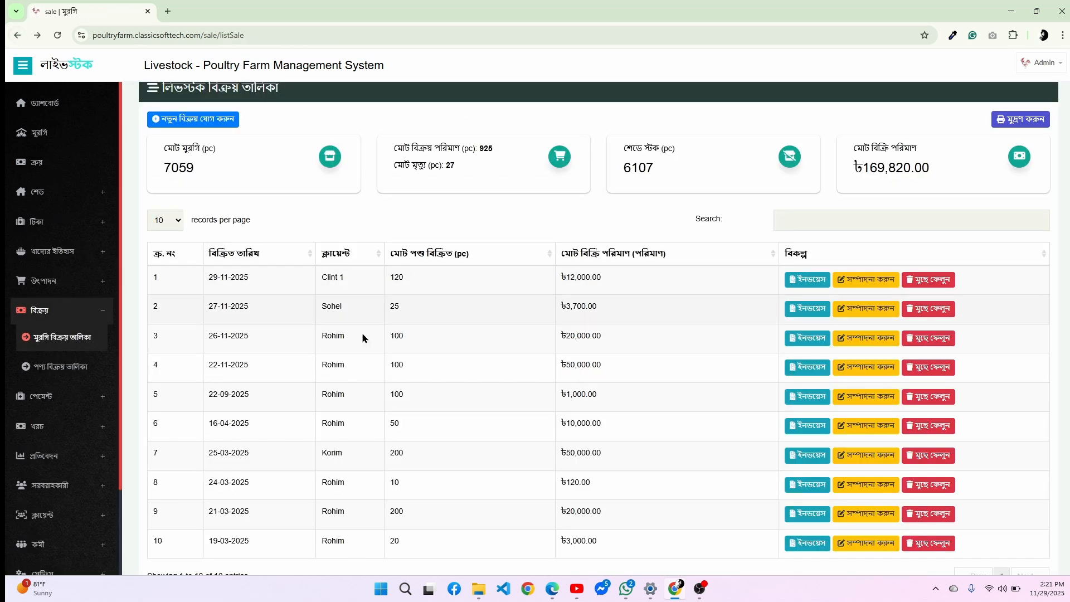
- Open the product sales list and view the details and client invoice of the 27-11-2025 sale
click(73, 373)
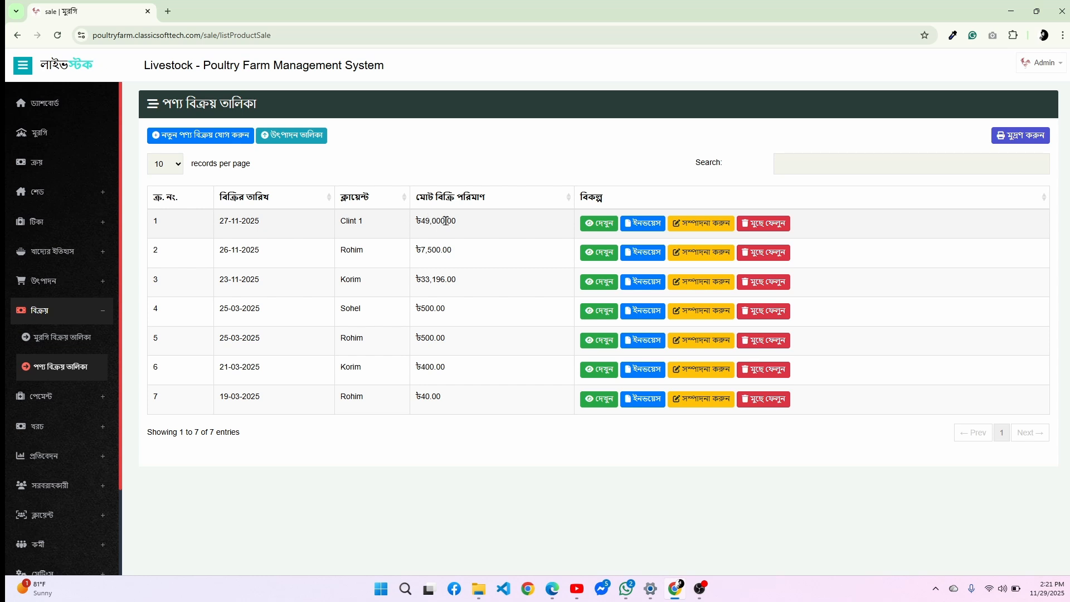
click(605, 228)
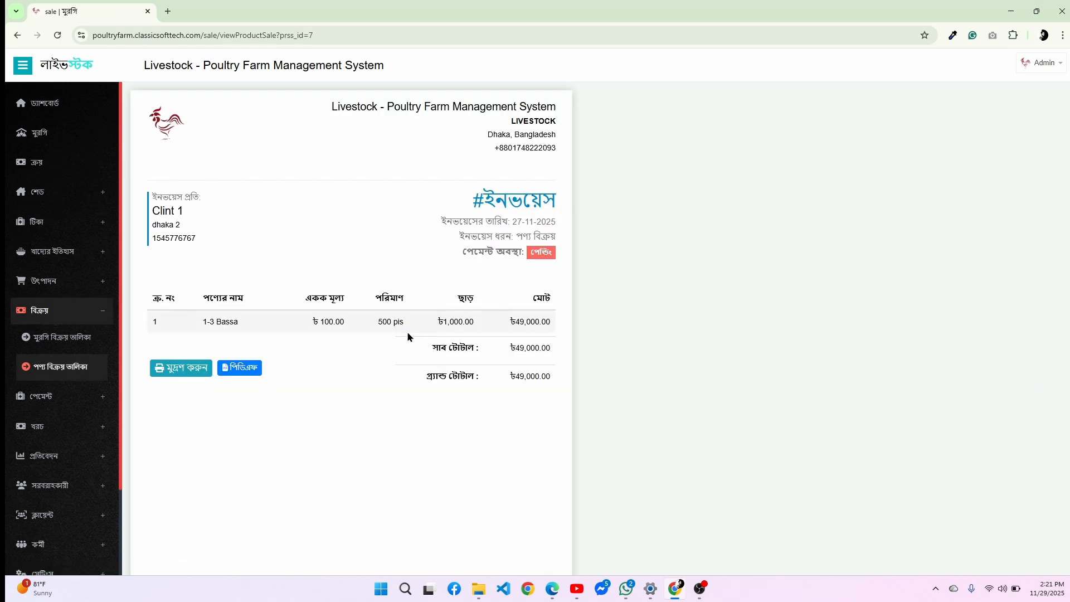
key(alt+Left)
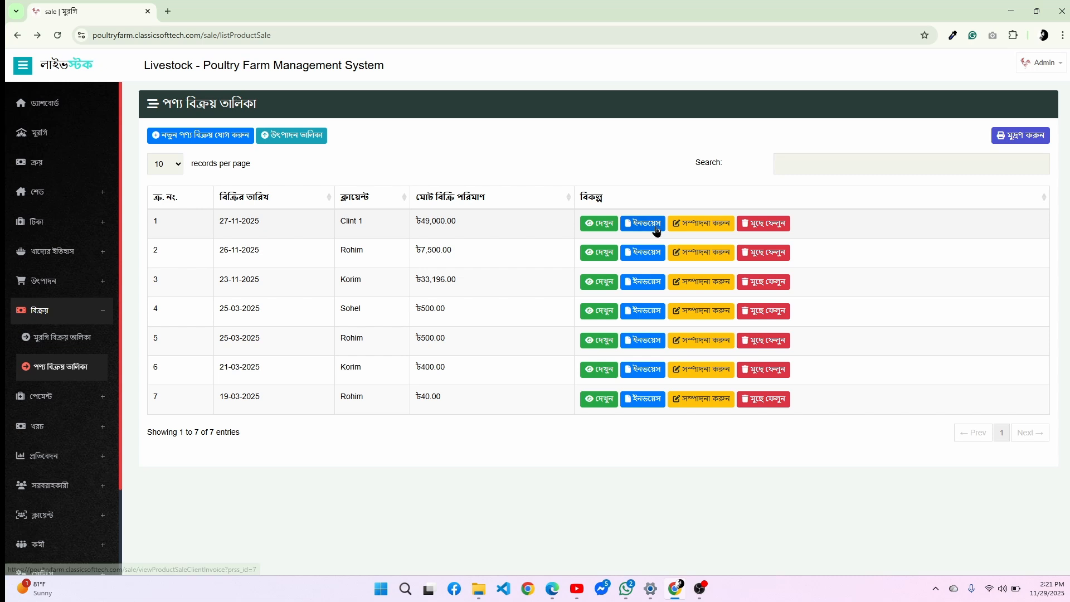
click(655, 229)
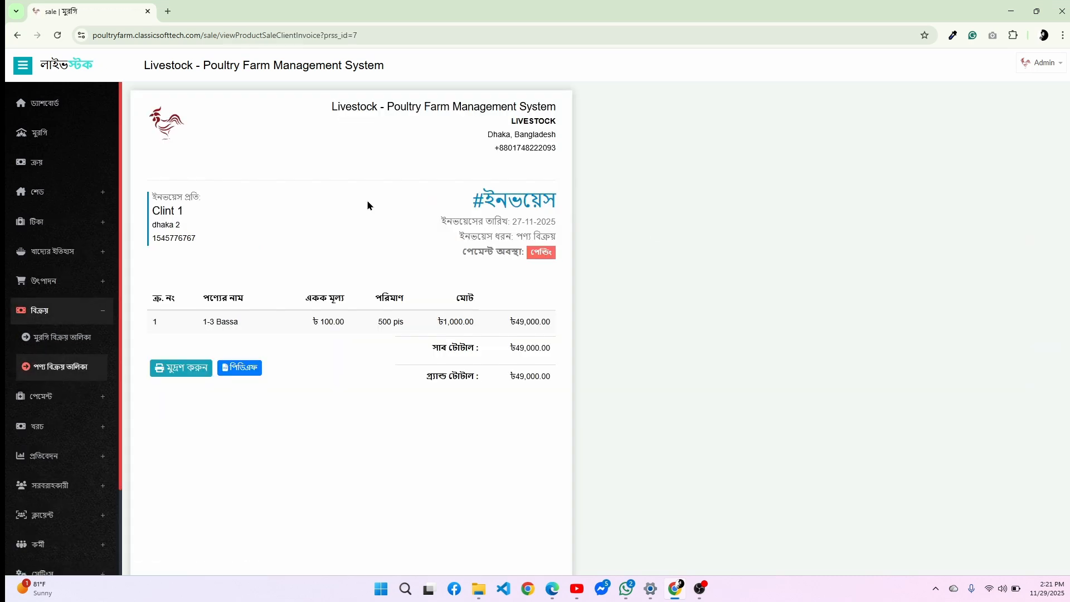
click(17, 35)
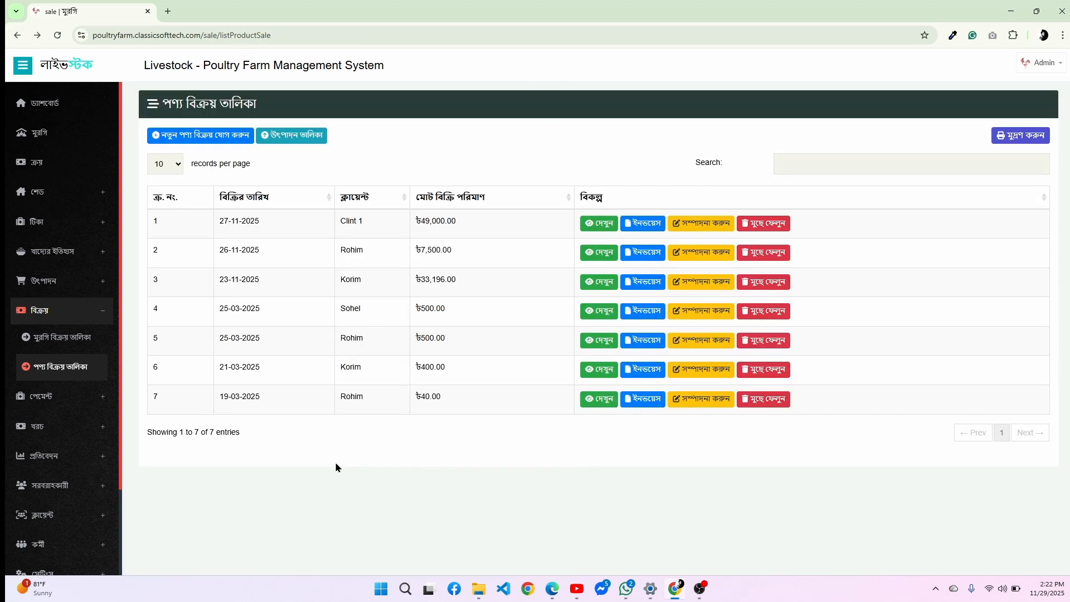
- Start a new product sale and select the product "dim - 3: Jomuna - 2: J-2"
click(200, 136)
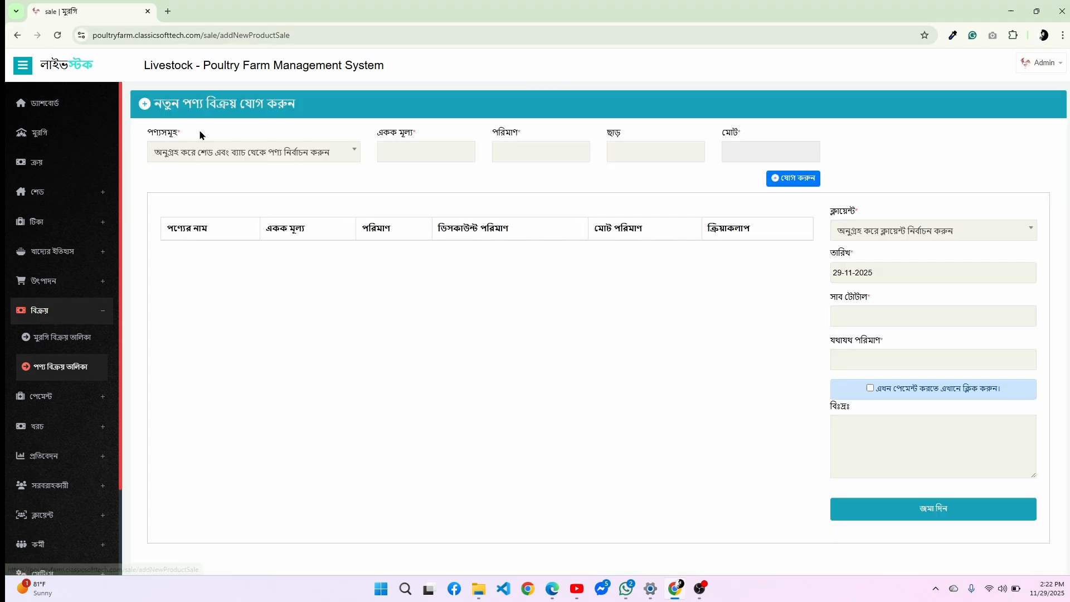
click(298, 162)
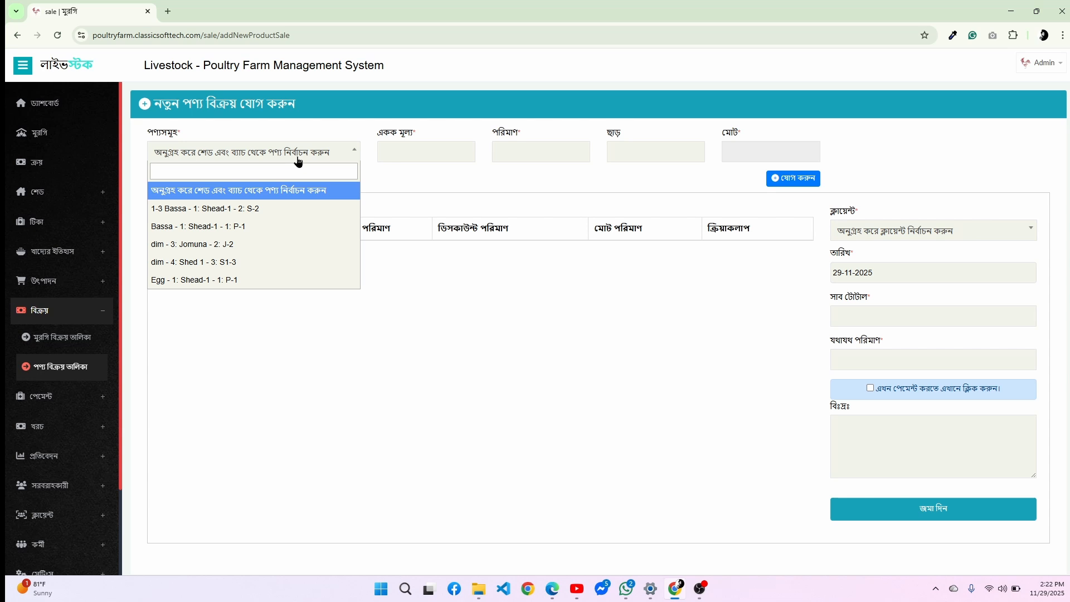
click(196, 244)
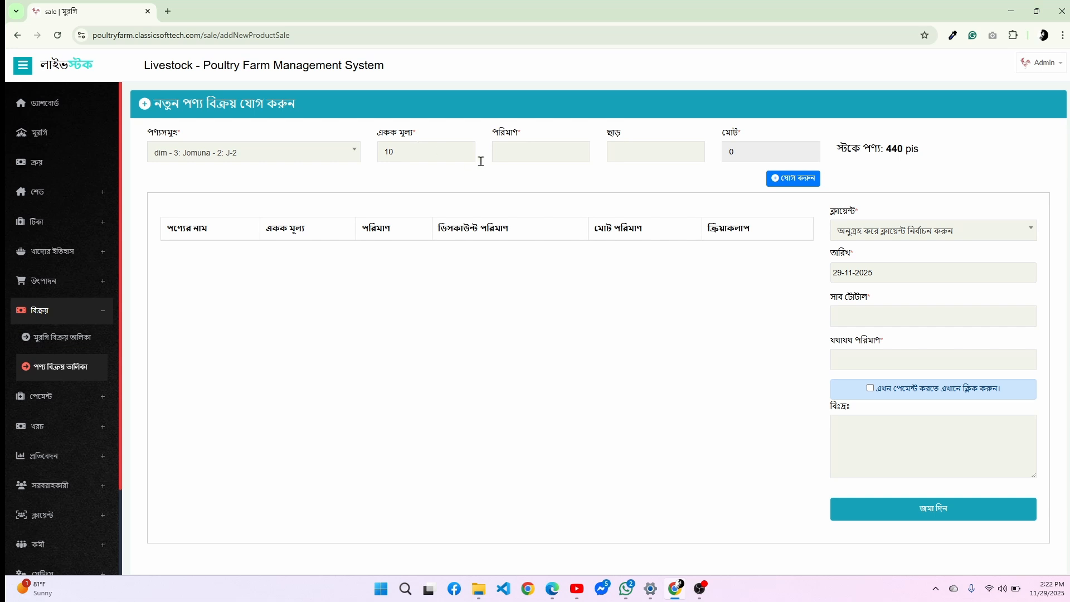
- Try to set the sale quantity of the selected product to 1000
click(504, 160)
text(1000)
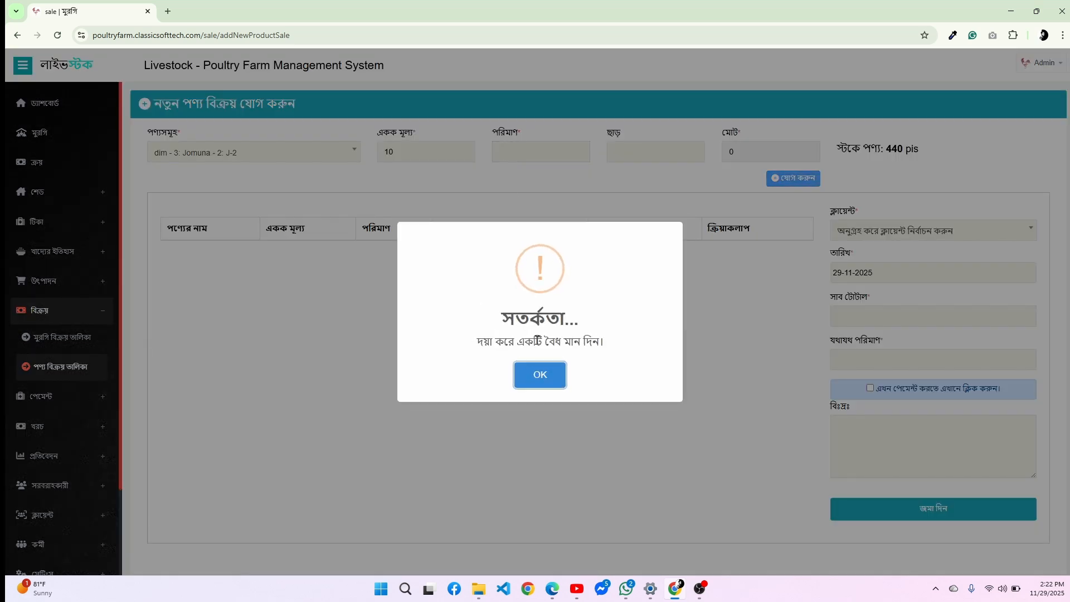
click(545, 370)
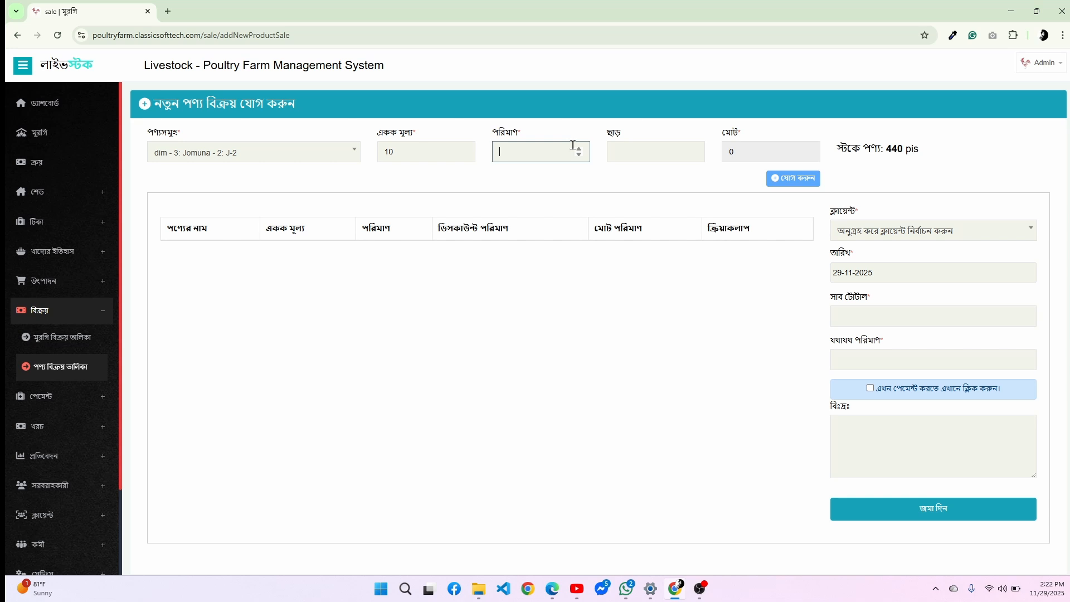
- Set the product's quantity to 400 and the discount to 100, then add it to the sale
text(400)
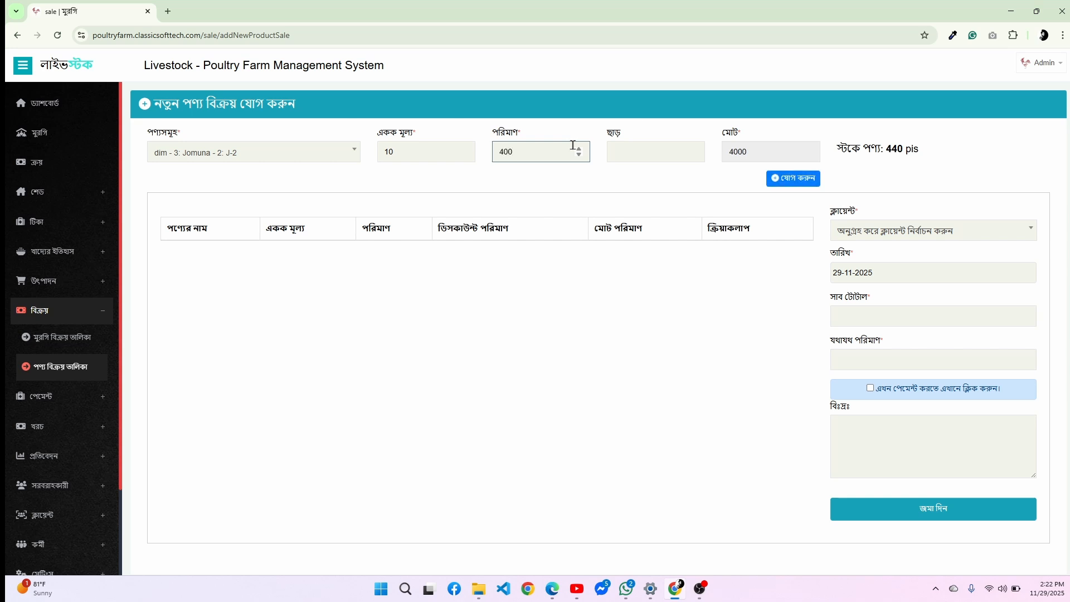
click(626, 151)
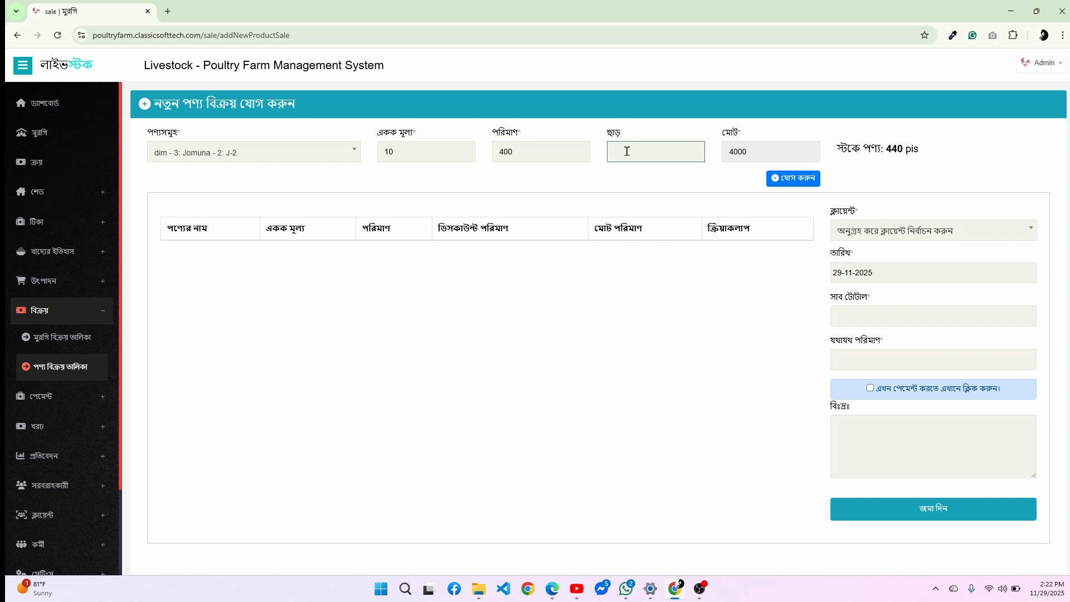
text(100)
click(780, 179)
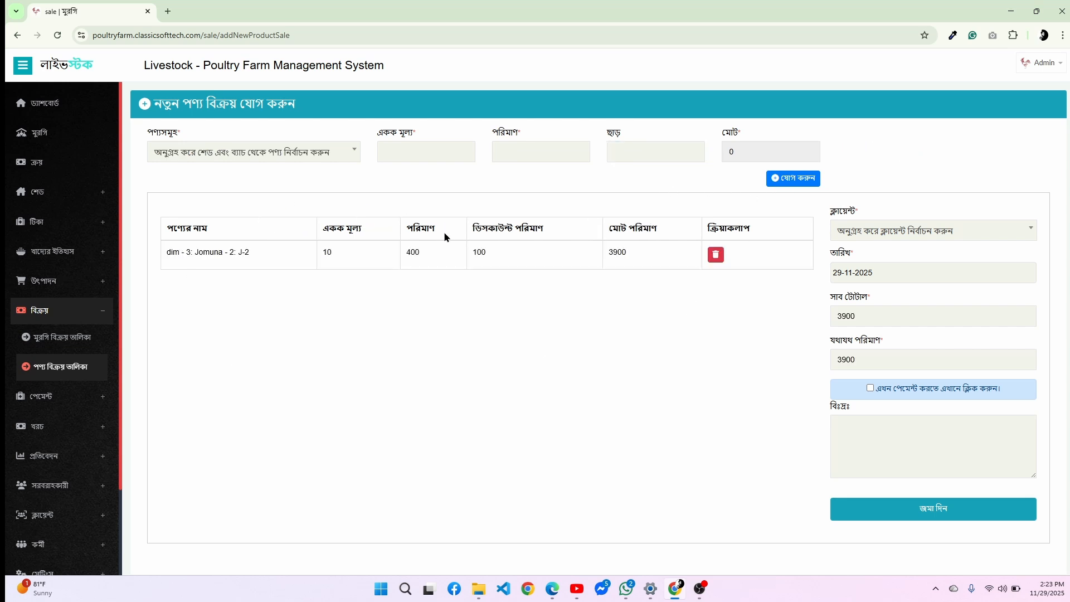
- Choose the last listed client, leave paying now disabled, and submit the product sale
click(885, 230)
click(851, 338)
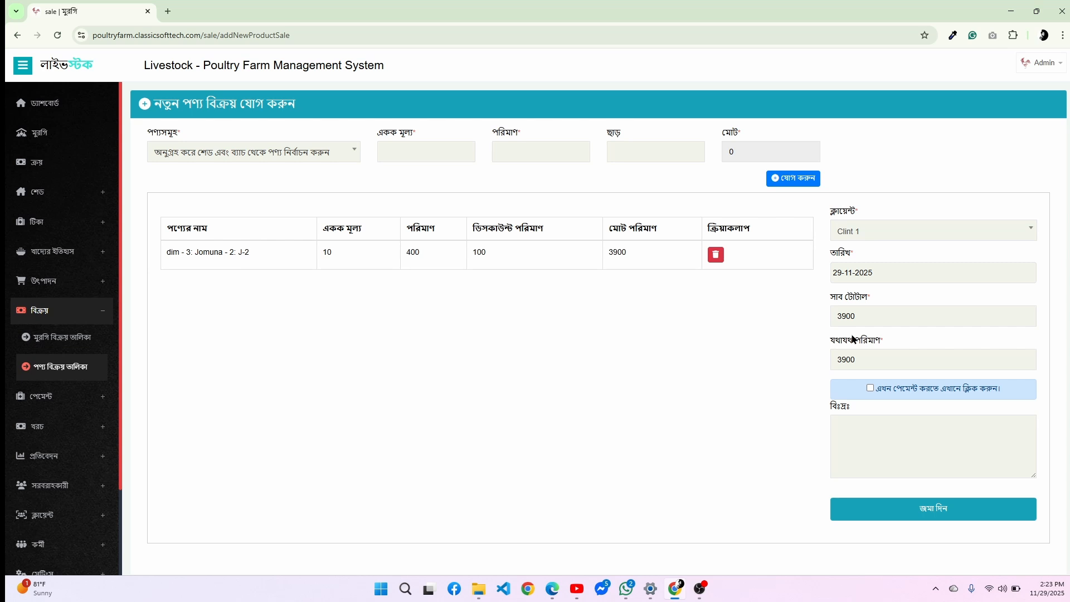
scroll(852, 338, down, 1)
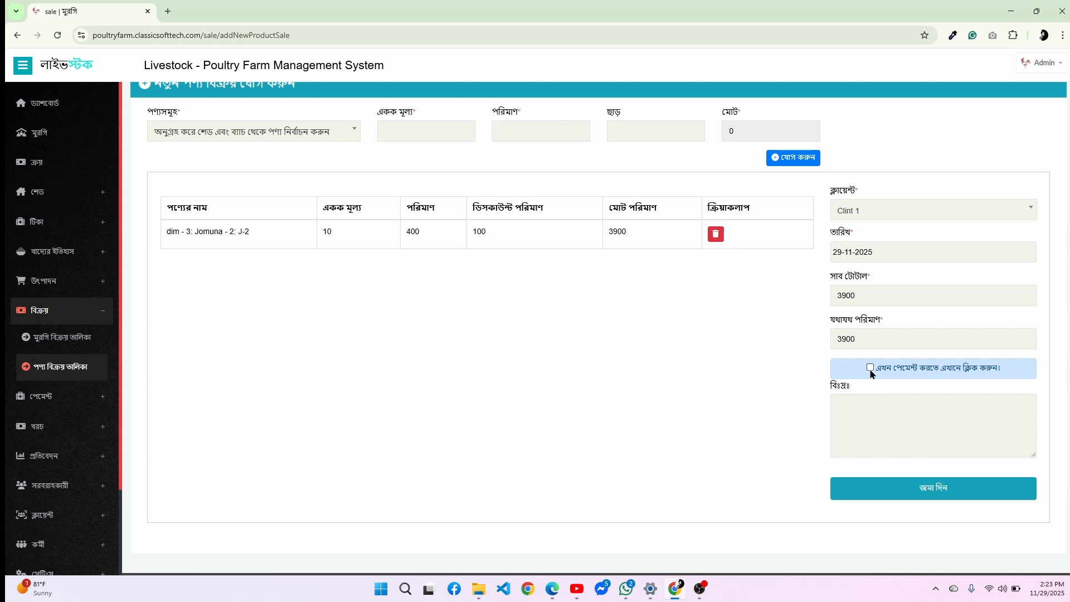
scroll(872, 373, down, 1)
click(866, 483)
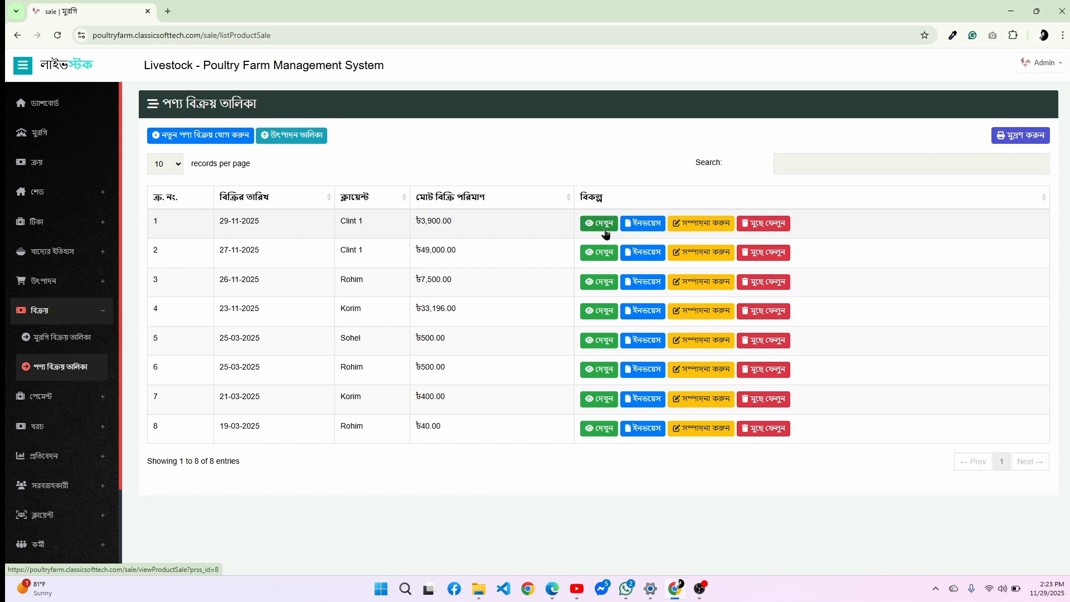
- Look over the product sales list and open the client payment list
scroll(282, 348, down, 1)
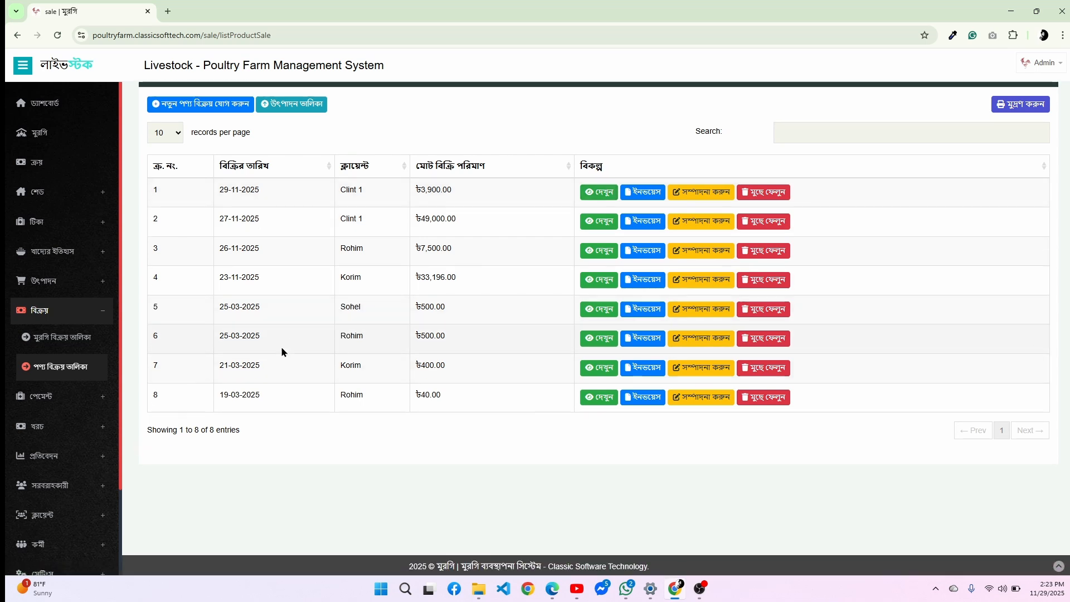
click(51, 396)
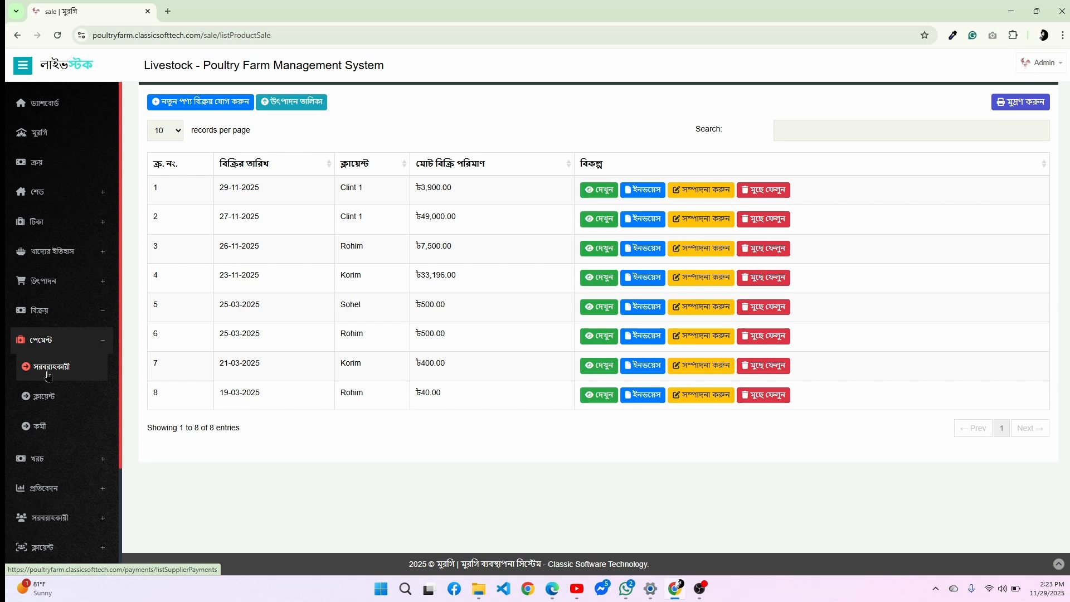
click(44, 405)
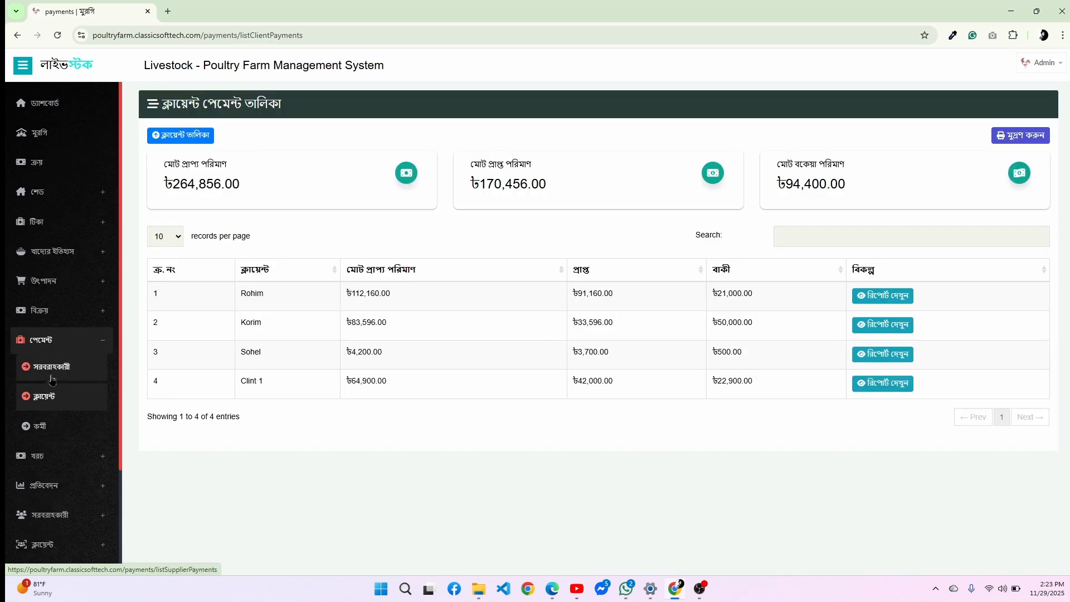
- Open the supplier payment list, review the first supplier's payment report, and return to the list
click(51, 381)
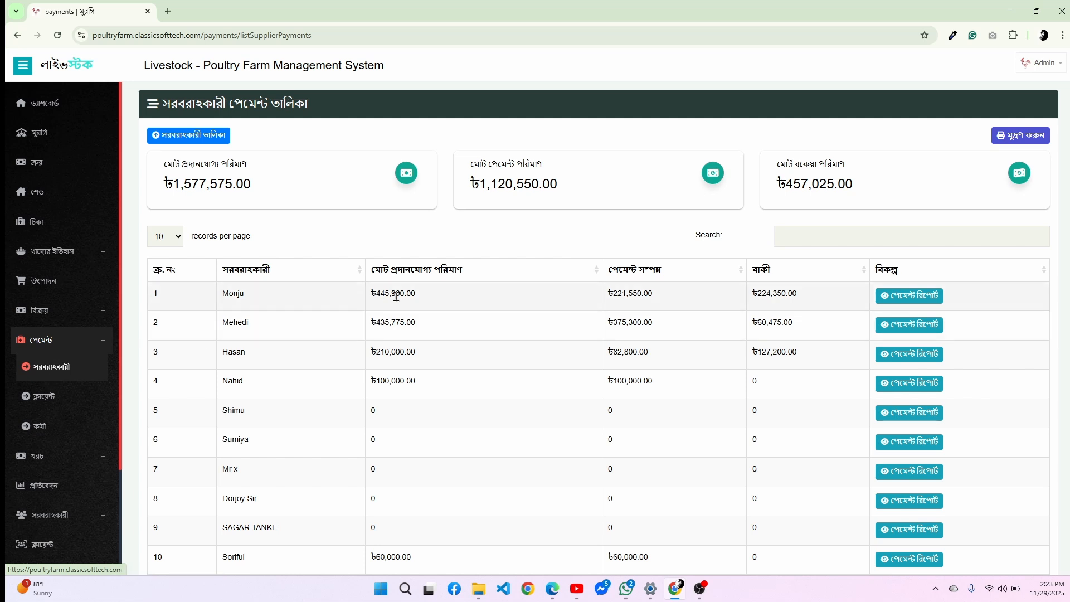
scroll(440, 375, down, 1)
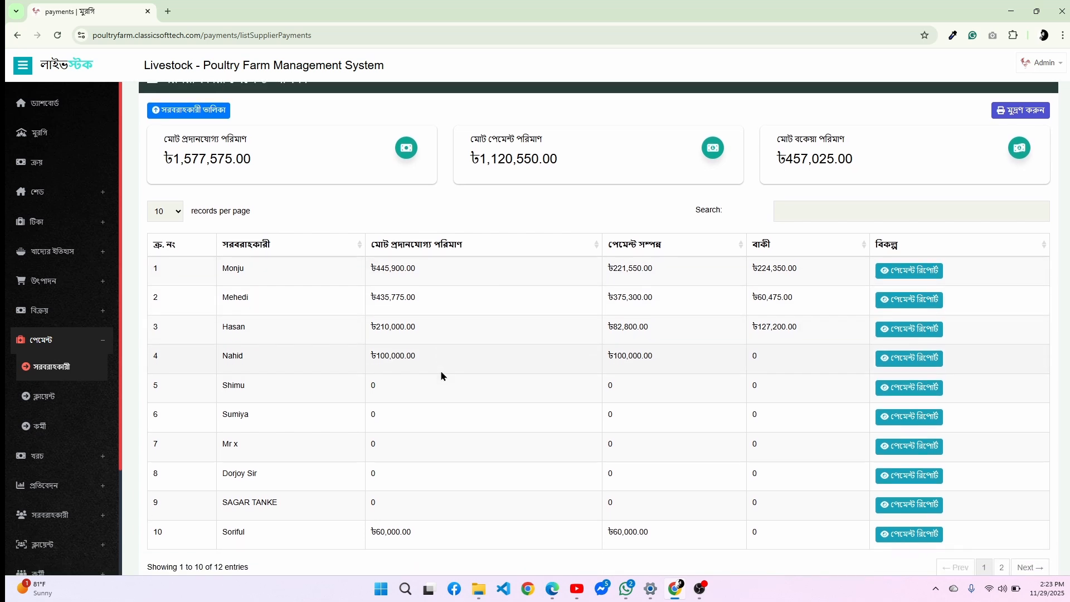
scroll(440, 375, down, 1)
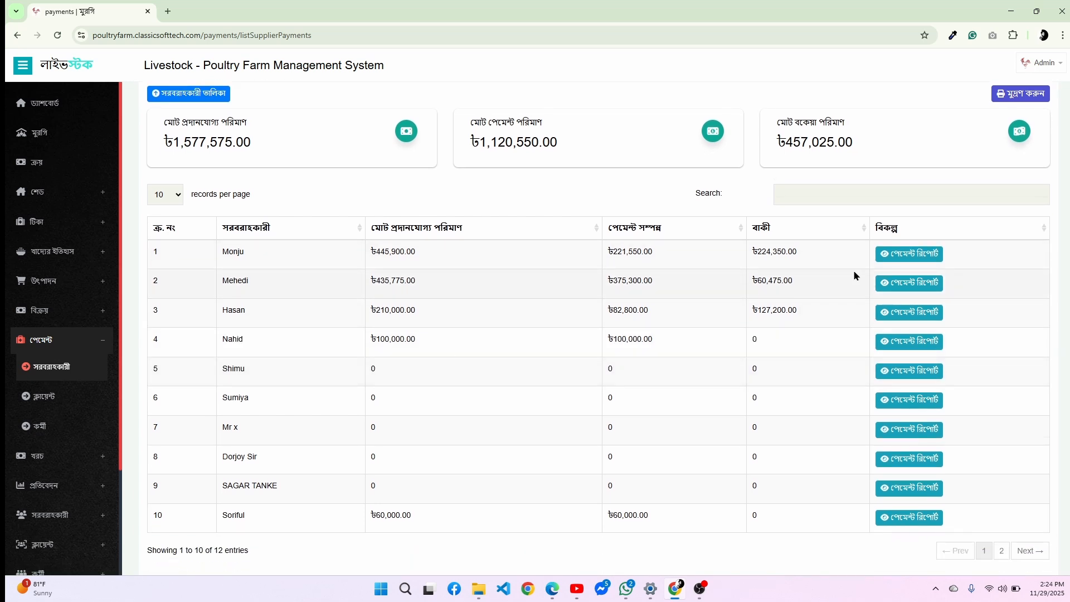
click(896, 255)
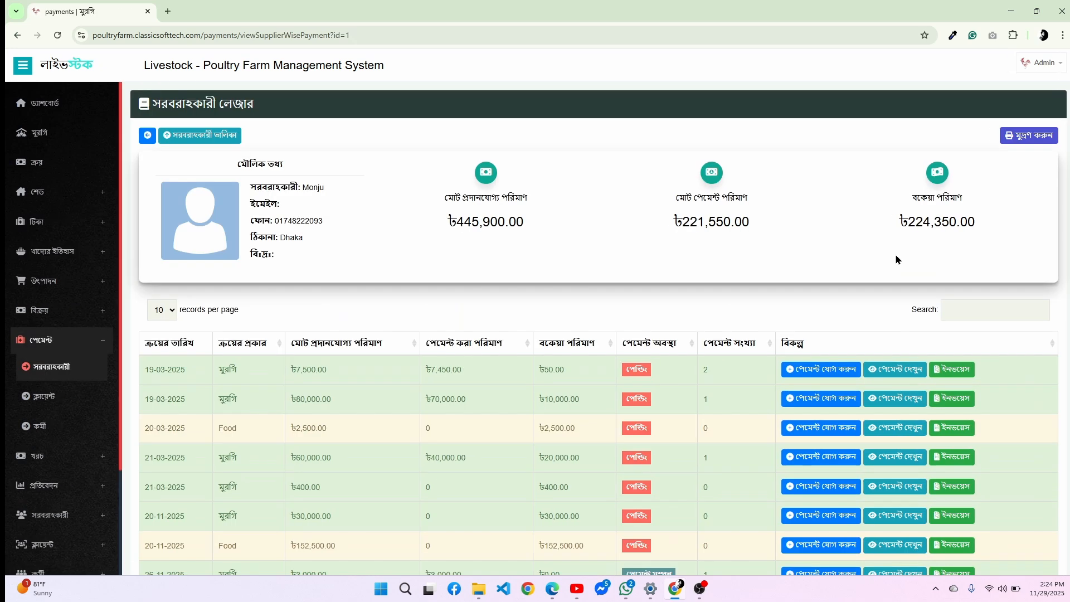
scroll(620, 482, down, 3)
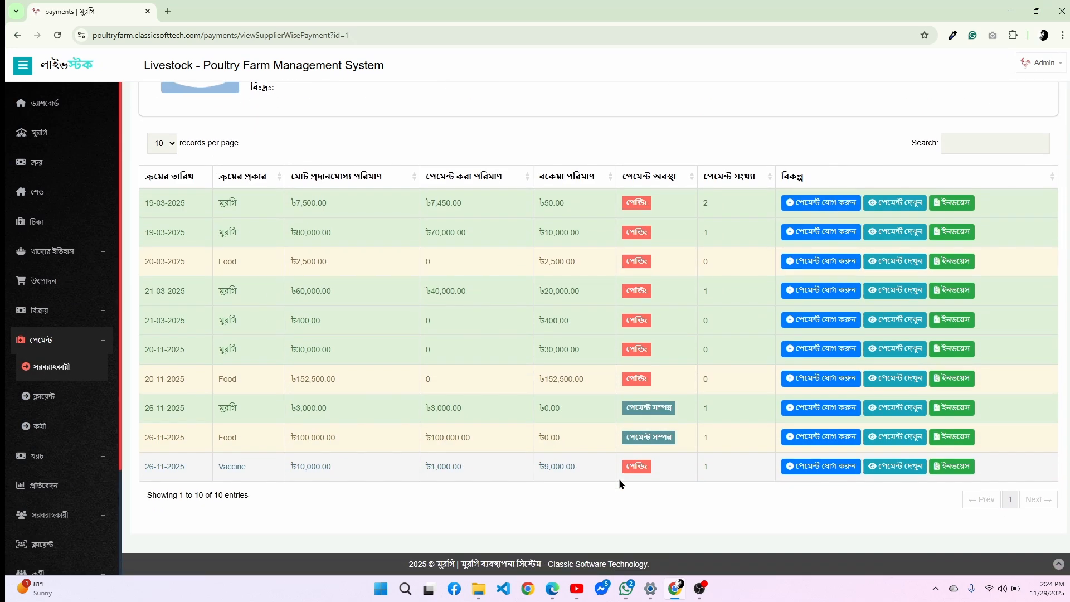
scroll(619, 483, up, 3)
key(alt+Left)
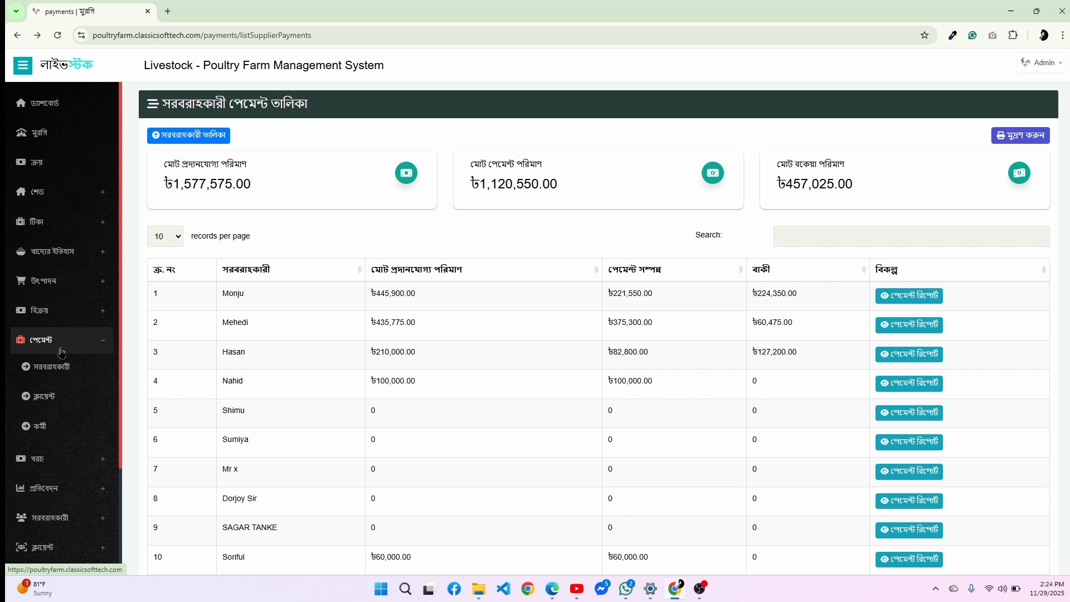
- Open the client payment list and review the first client's ledger for pending sales
click(56, 401)
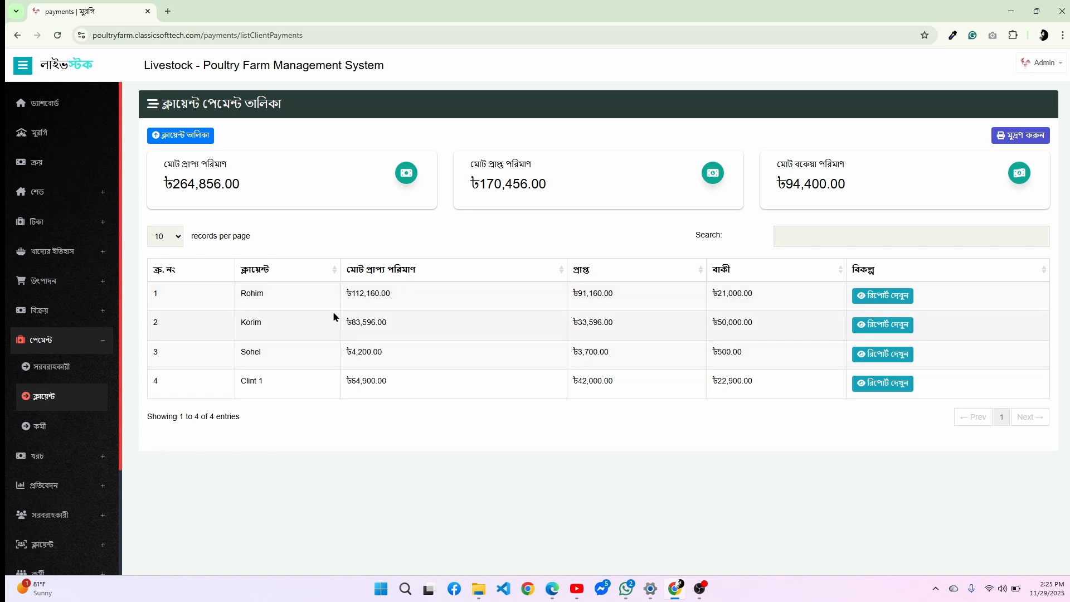
click(908, 297)
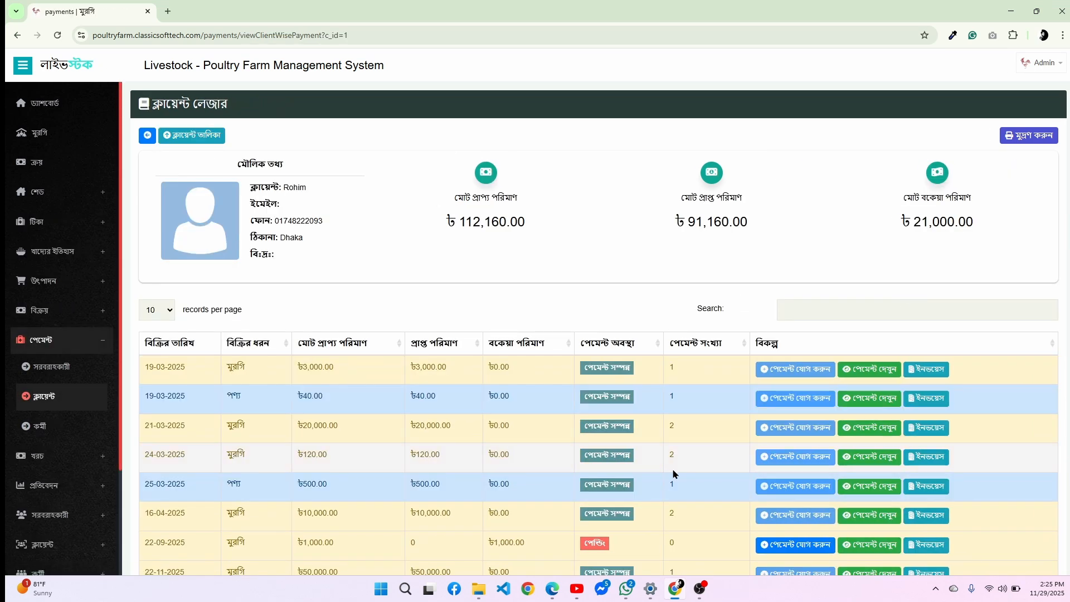
scroll(673, 473, down, 2)
scroll(672, 474, down, 1)
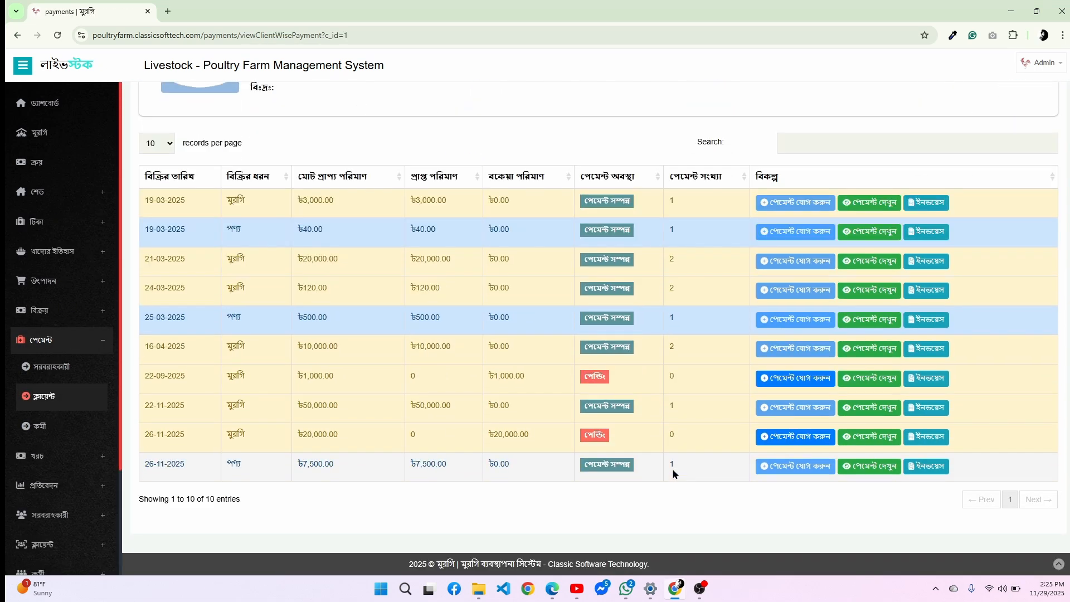
scroll(673, 473, up, 1)
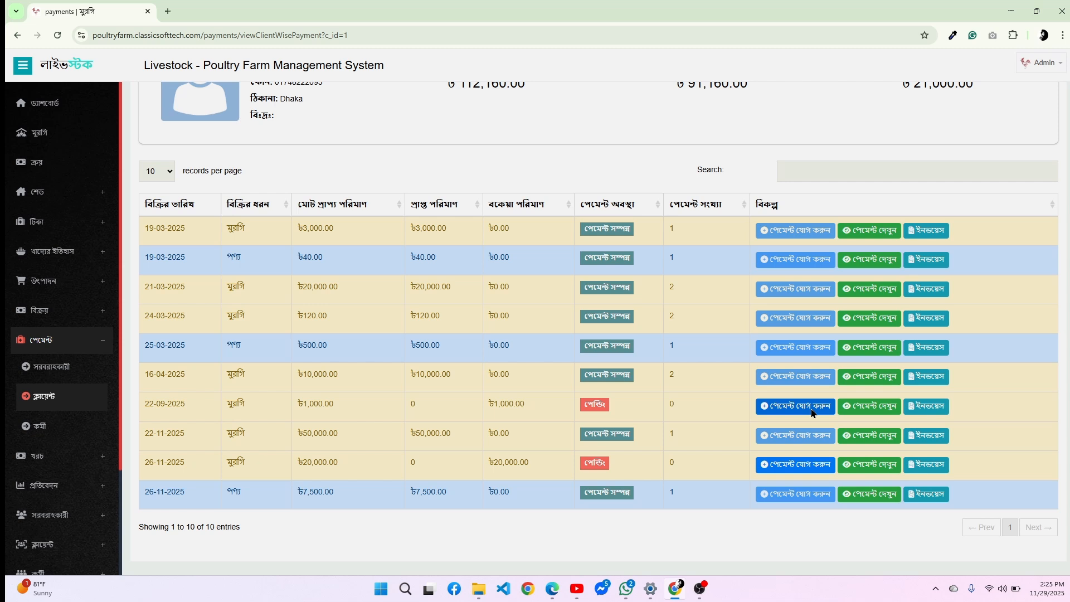
- Record a received cash payment (নগদ) of 1000 for the client's 22-09-2025 chicken sale and check the ledger
click(808, 410)
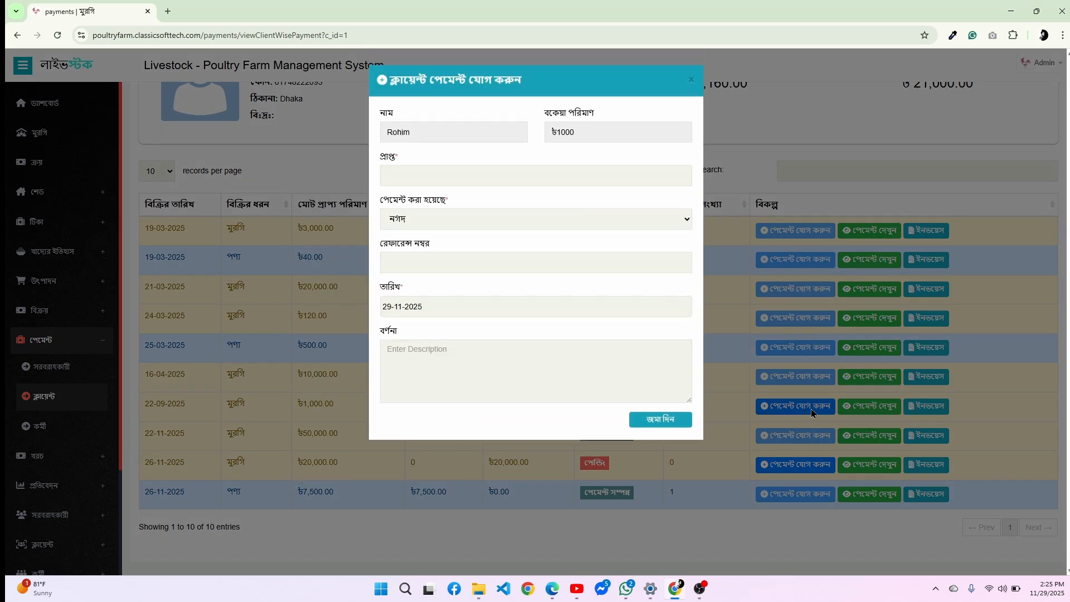
click(582, 183)
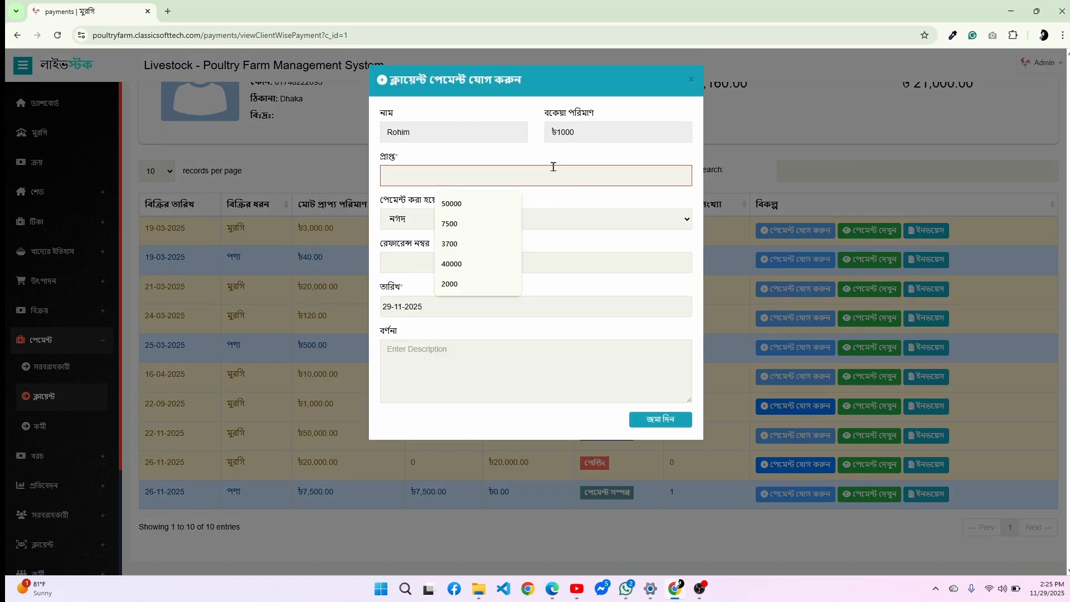
text(1000)
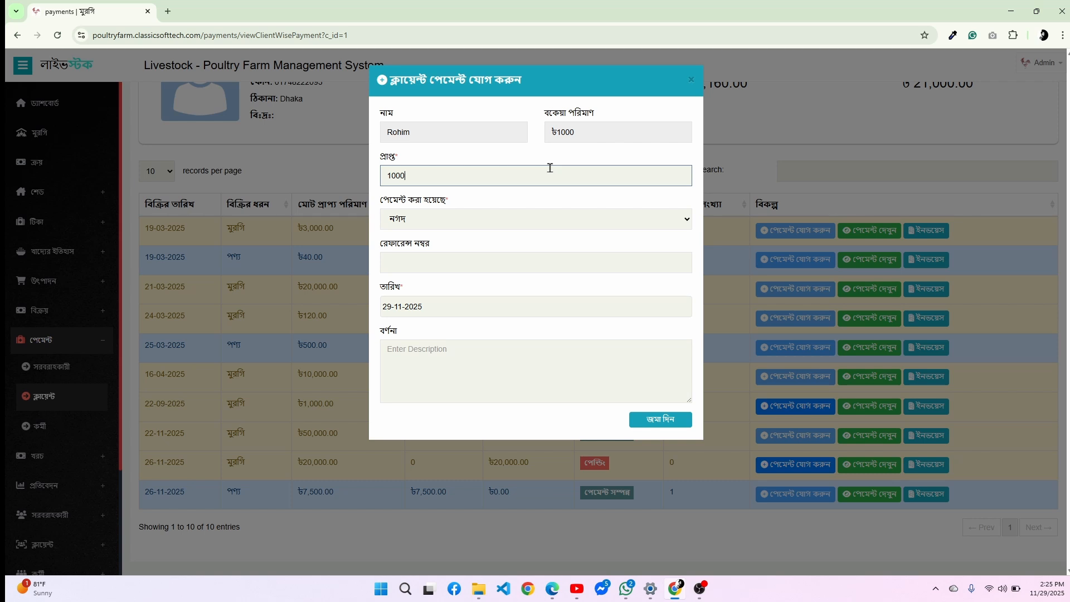
click(663, 424)
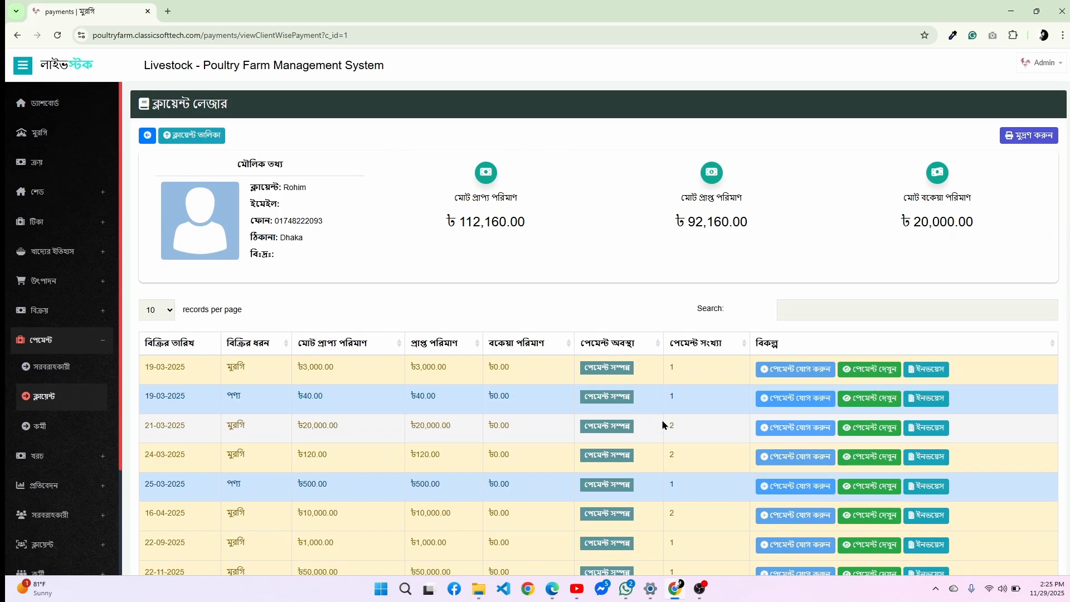
scroll(634, 454, down, 2)
scroll(634, 454, down, 2)
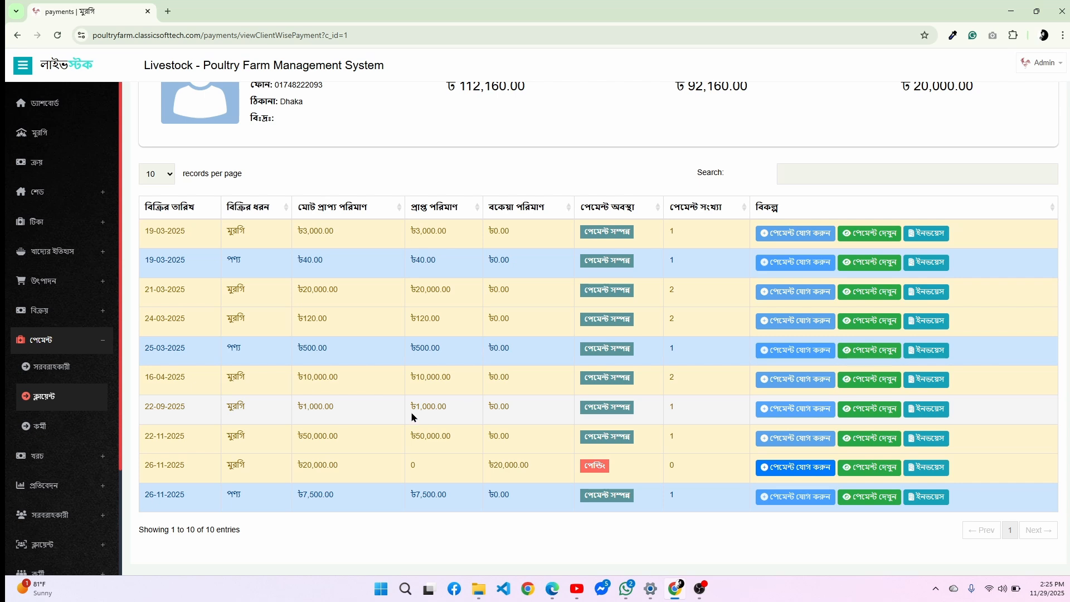
scroll(411, 412, up, 3)
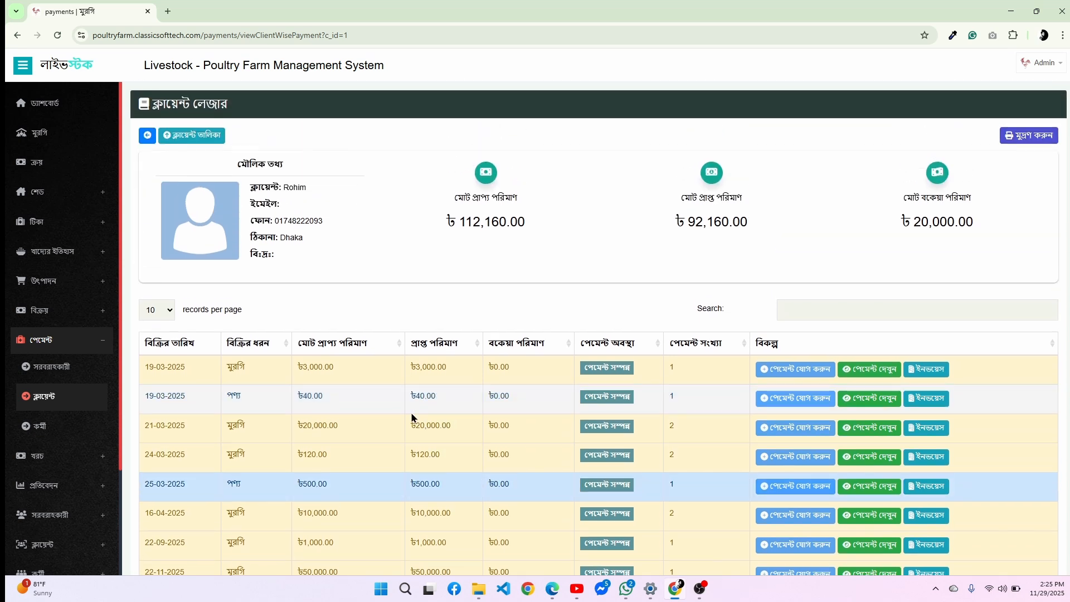
- Open the supplier payment list and review the first supplier's ledger for pending purchases
click(51, 367)
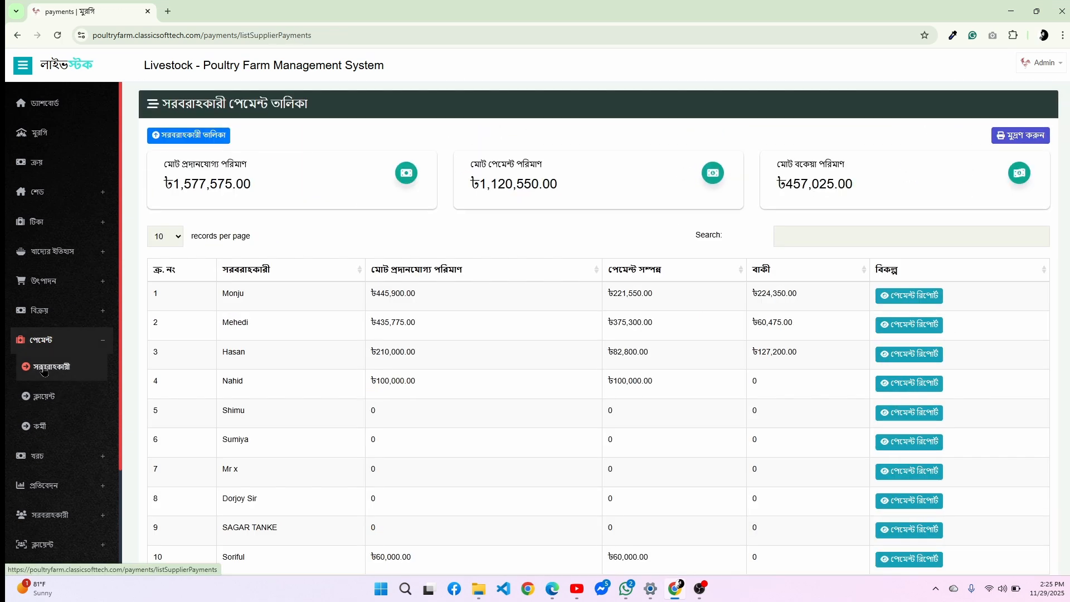
scroll(906, 275, down, 1)
click(906, 276)
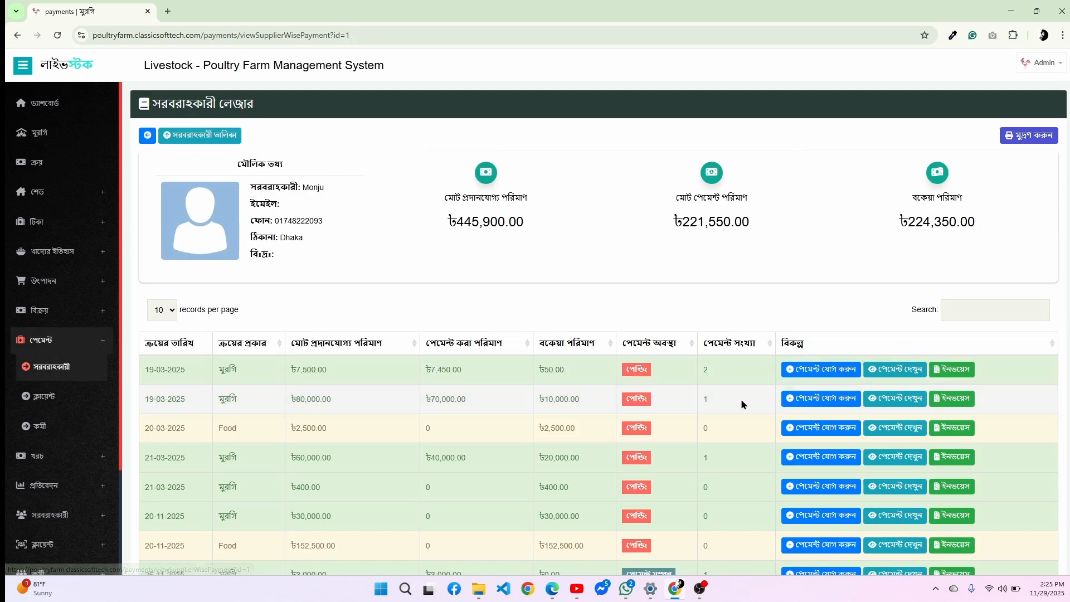
scroll(668, 414, down, 3)
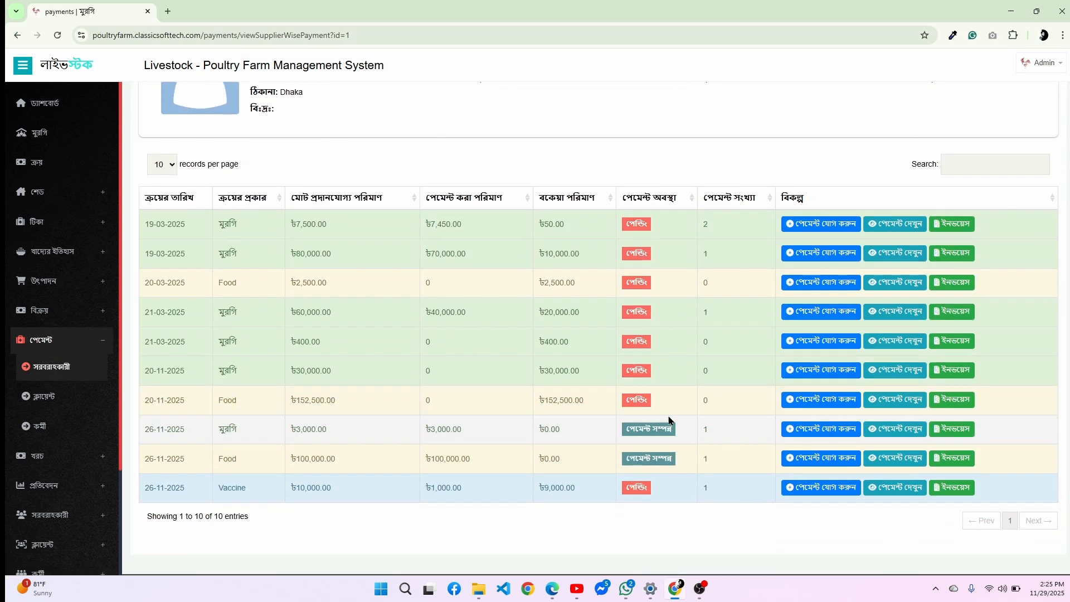
- Record a cash payment (নগদ) of 9000 for the supplier's 26-11-2025 Vaccine purchase and check the ledger
click(822, 488)
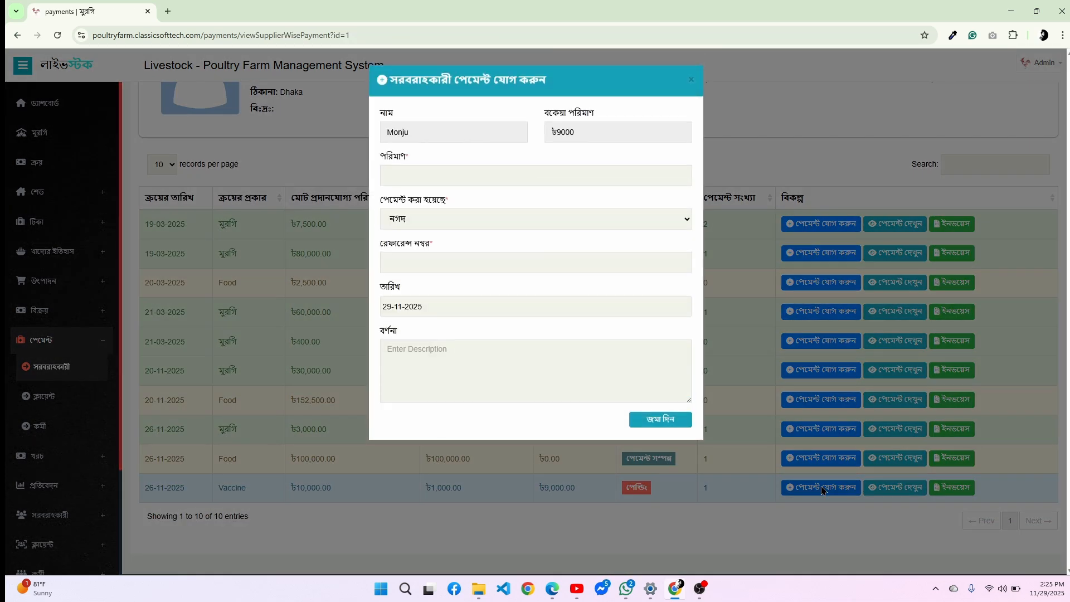
click(442, 166)
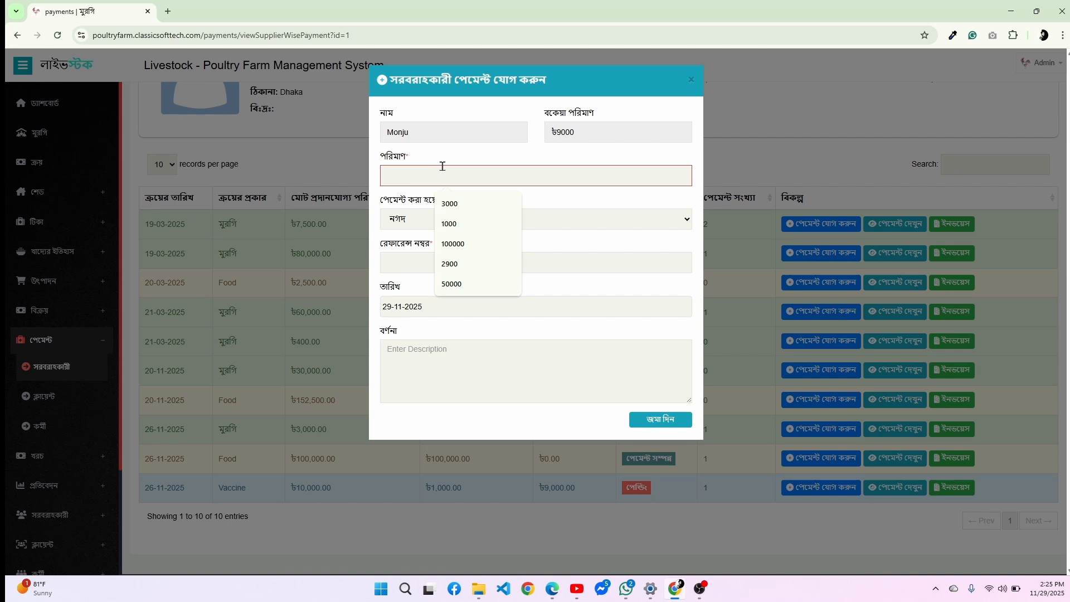
text(9000)
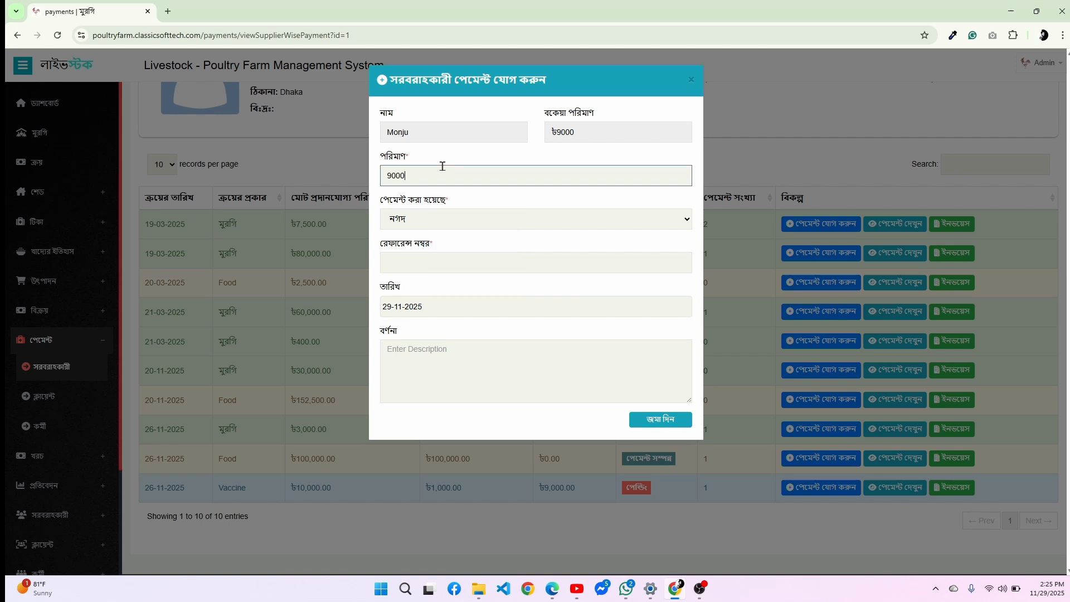
click(680, 422)
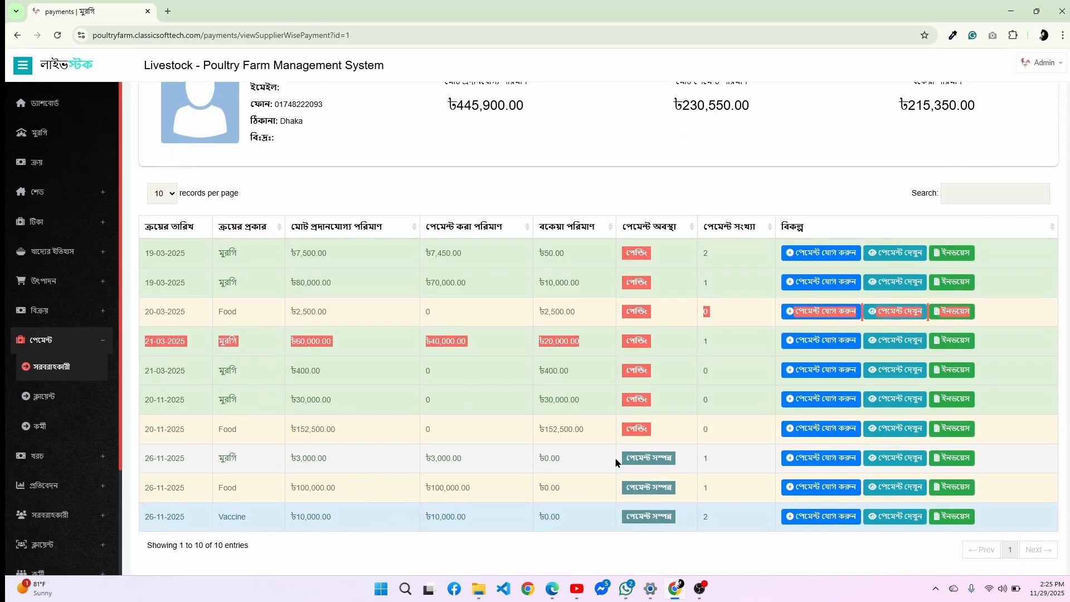
scroll(614, 456, down, 1)
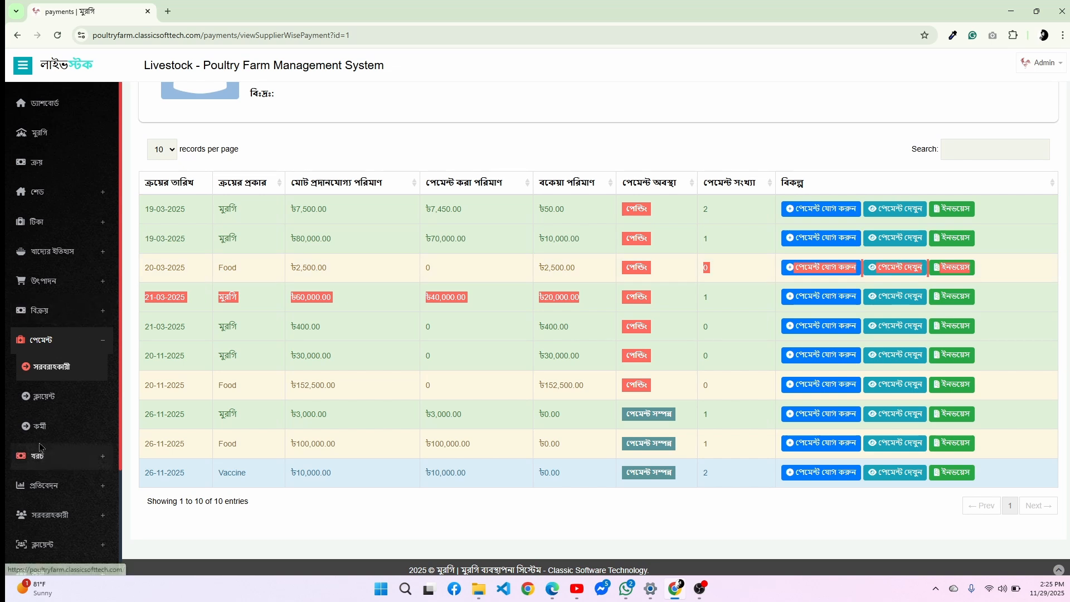
- Review the first staff member's payment report from the staff payment list and look over its payment entry form, leaving it empty
click(39, 426)
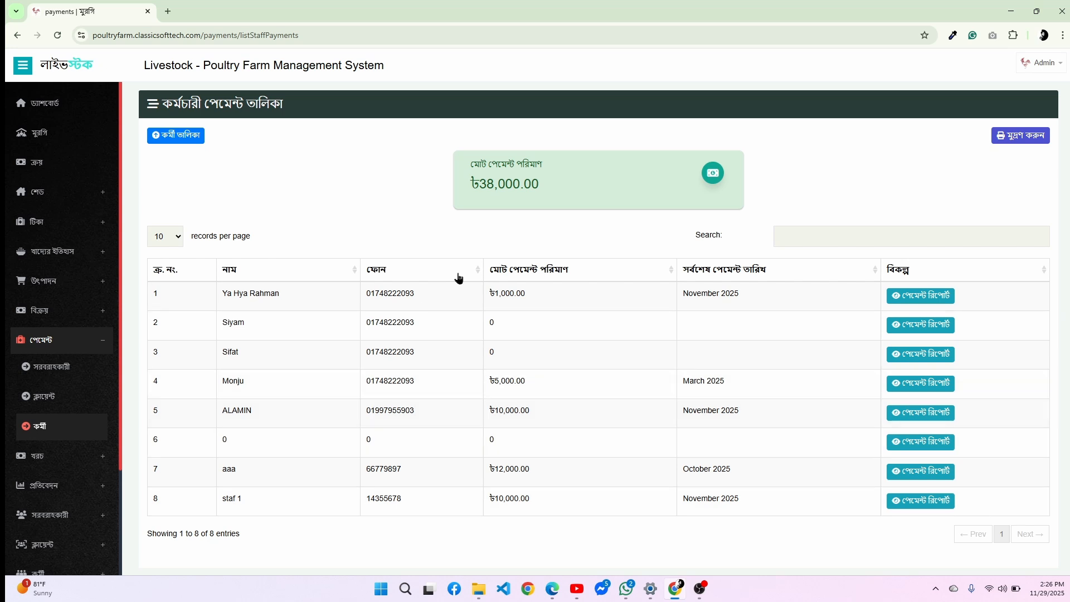
click(906, 298)
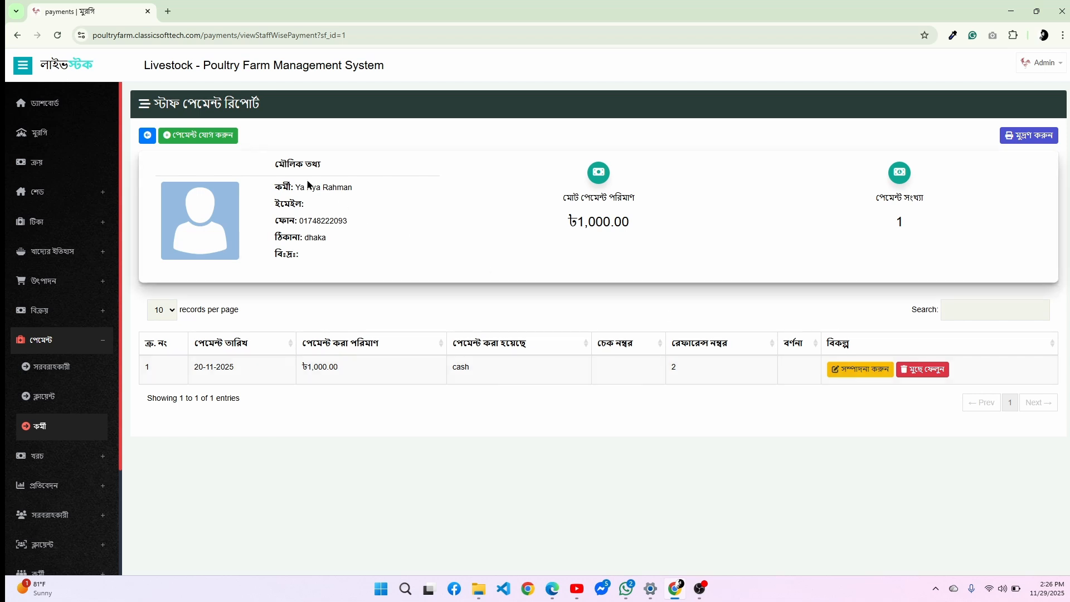
click(223, 142)
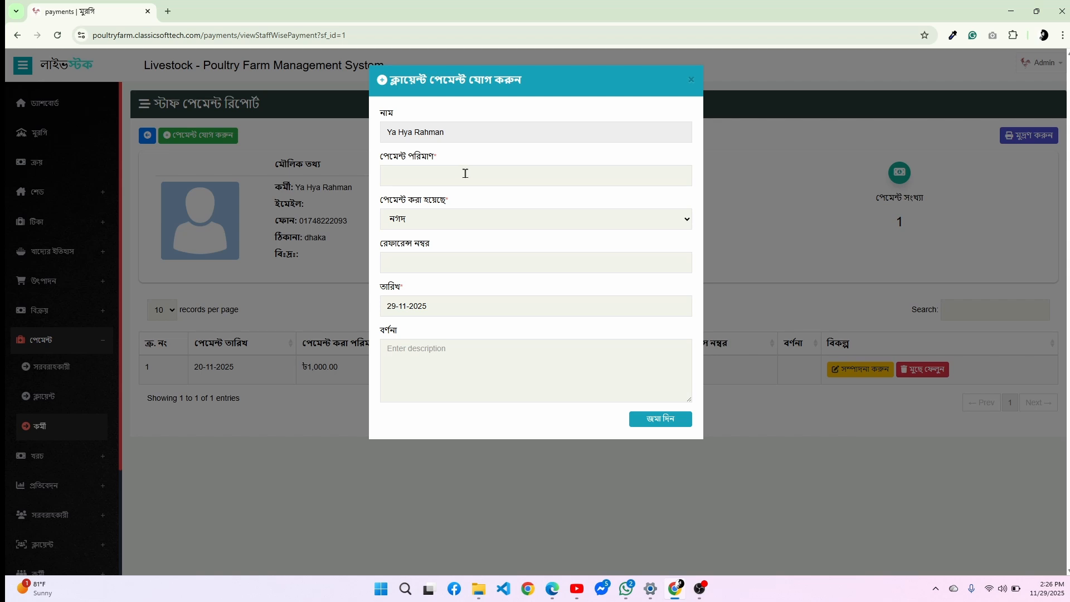
click(465, 174)
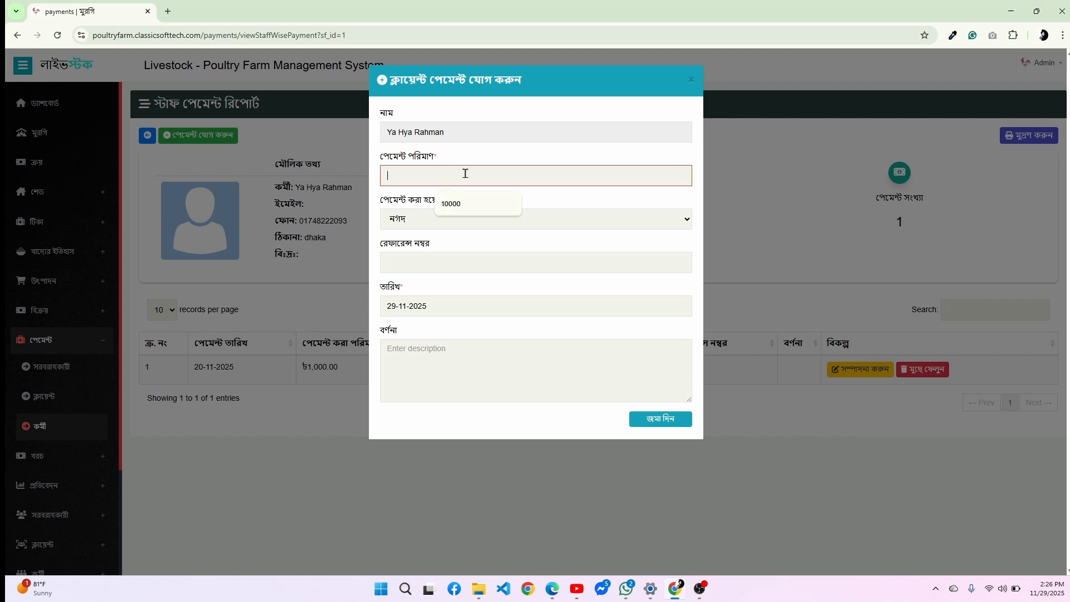
click(437, 261)
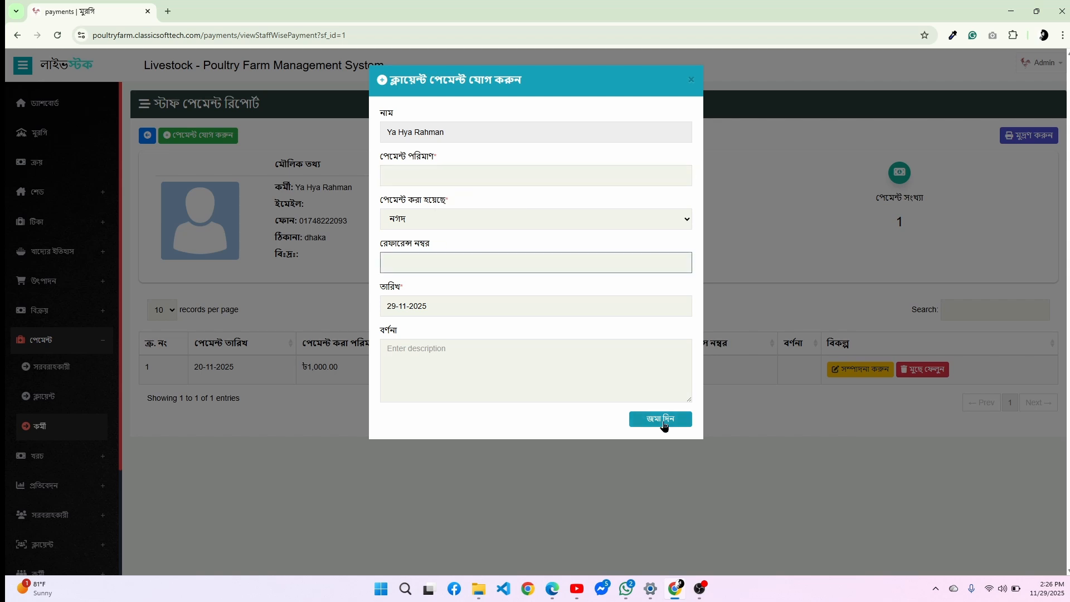
click(662, 421)
click(691, 81)
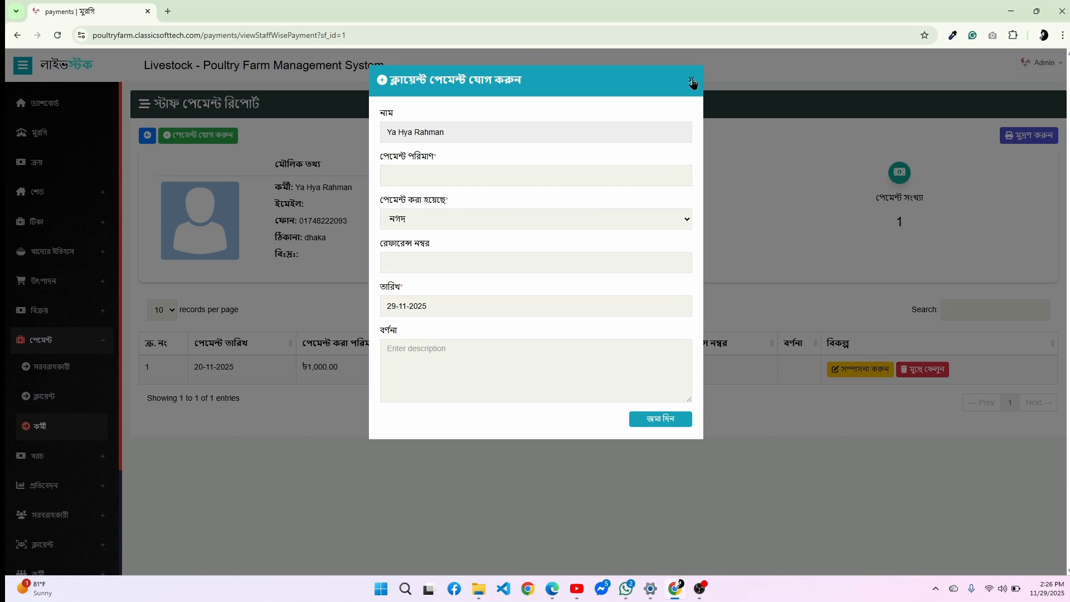
click(691, 81)
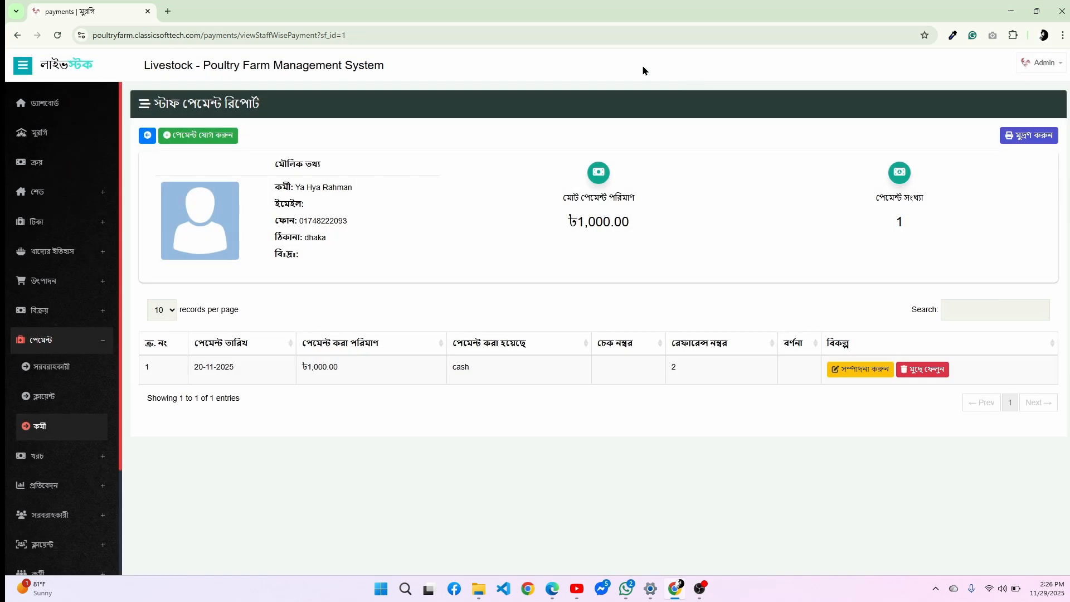
- Open the expense category list and look over the form for adding a new category without saving one
click(75, 465)
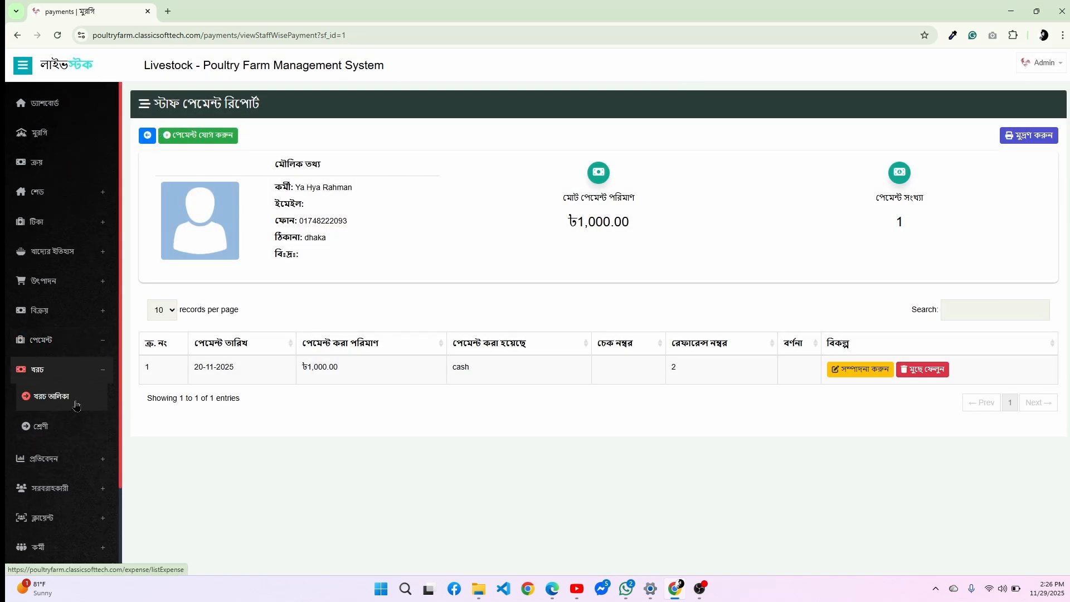
click(77, 405)
click(76, 425)
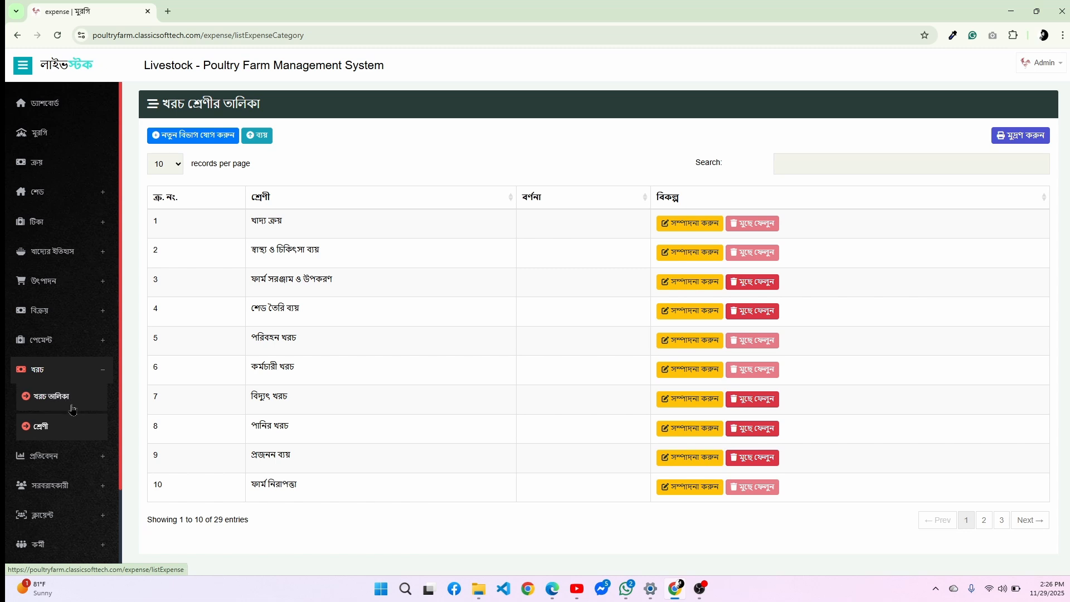
click(185, 138)
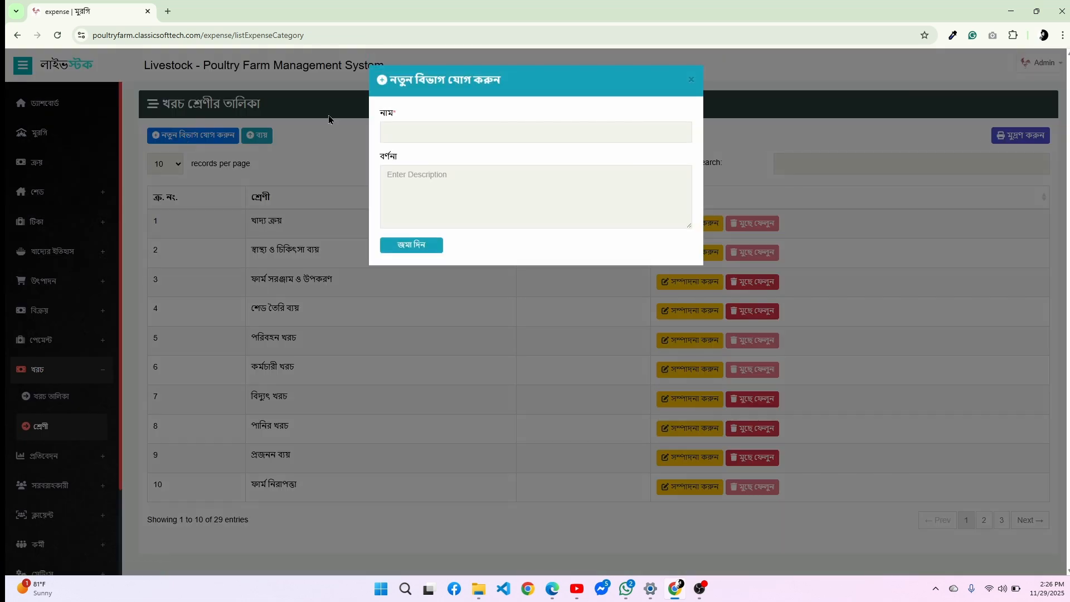
click(423, 126)
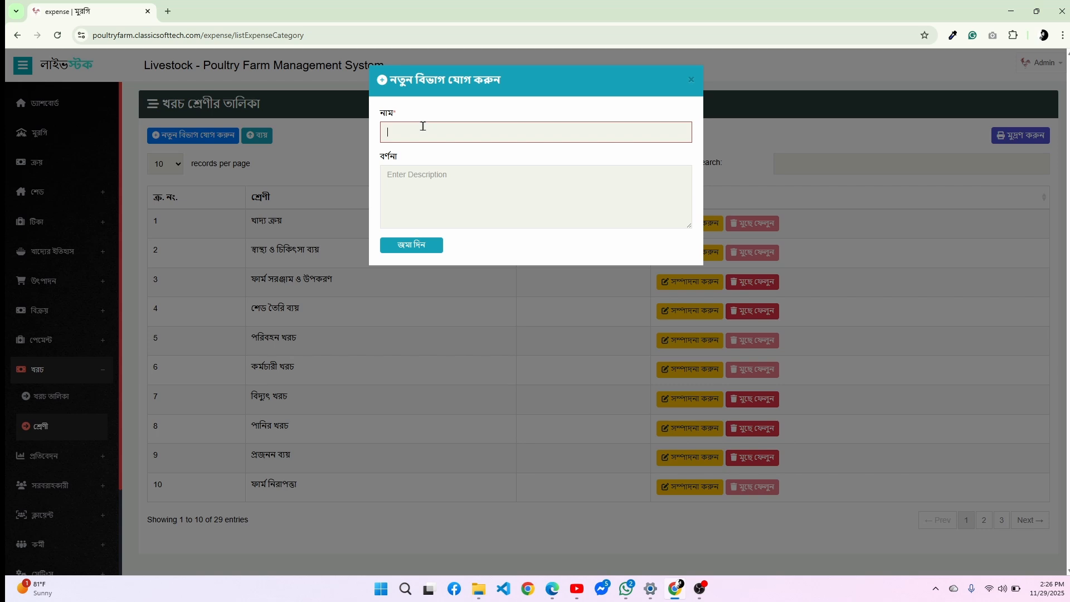
click(691, 82)
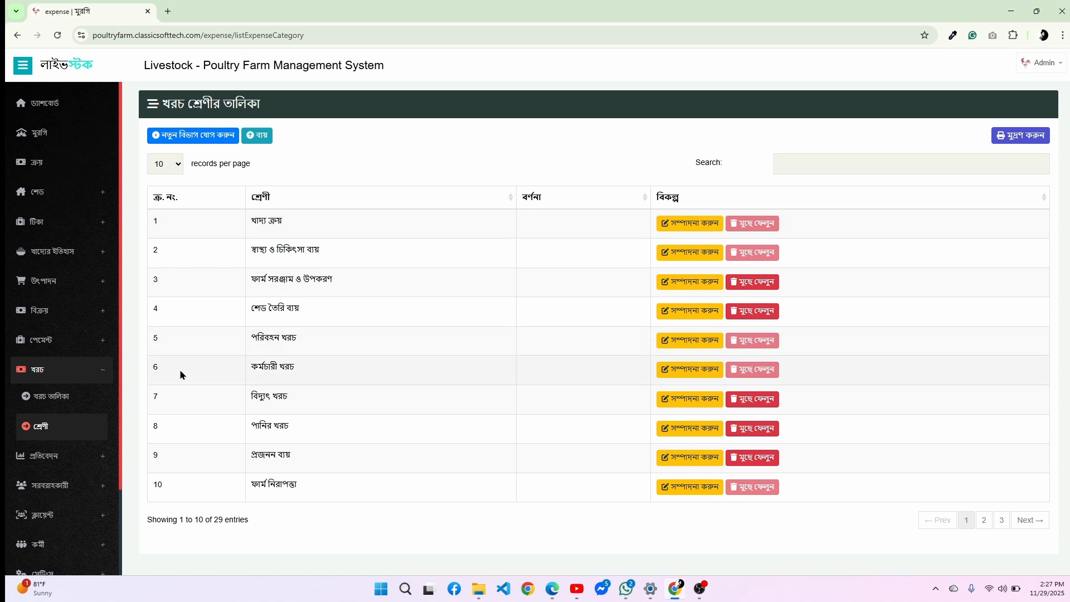
- Open the expense list, review the payments of the second expense, and return to the list
click(52, 398)
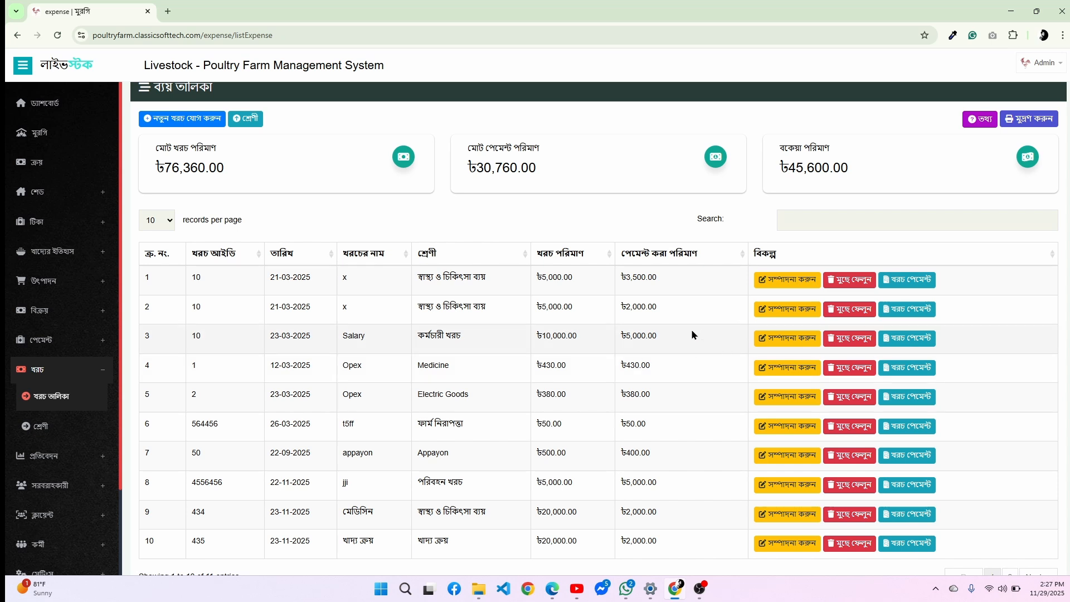
click(910, 310)
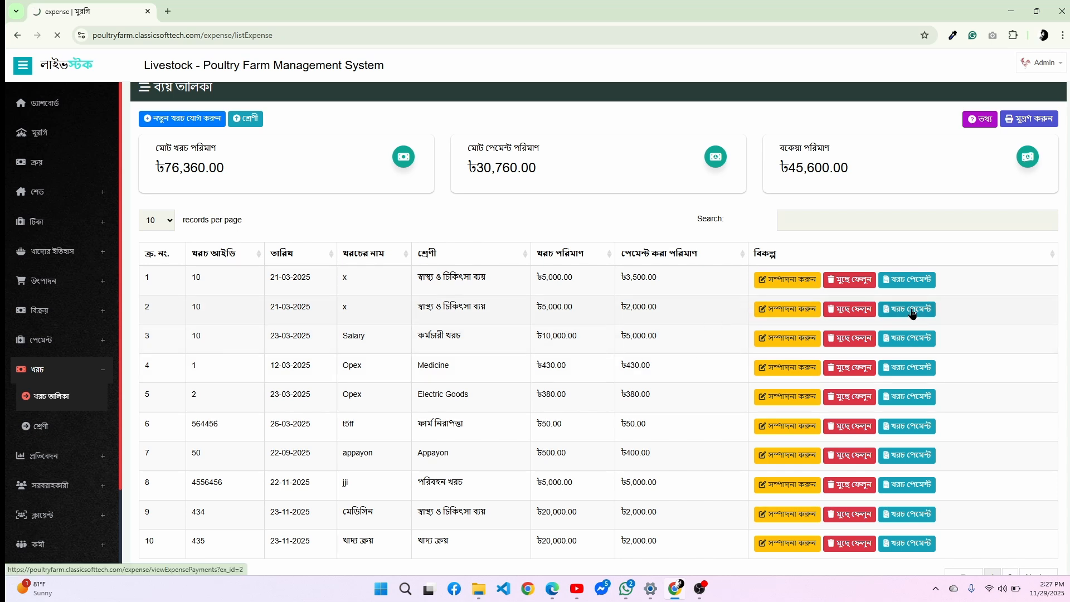
key(alt+Left)
click(907, 316)
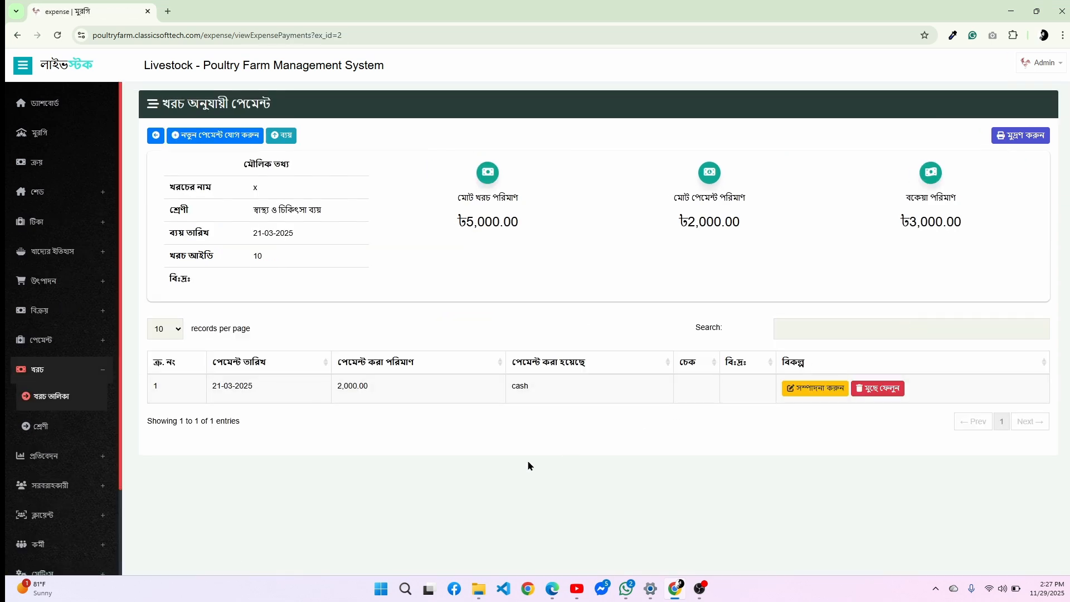
key(alt+Left)
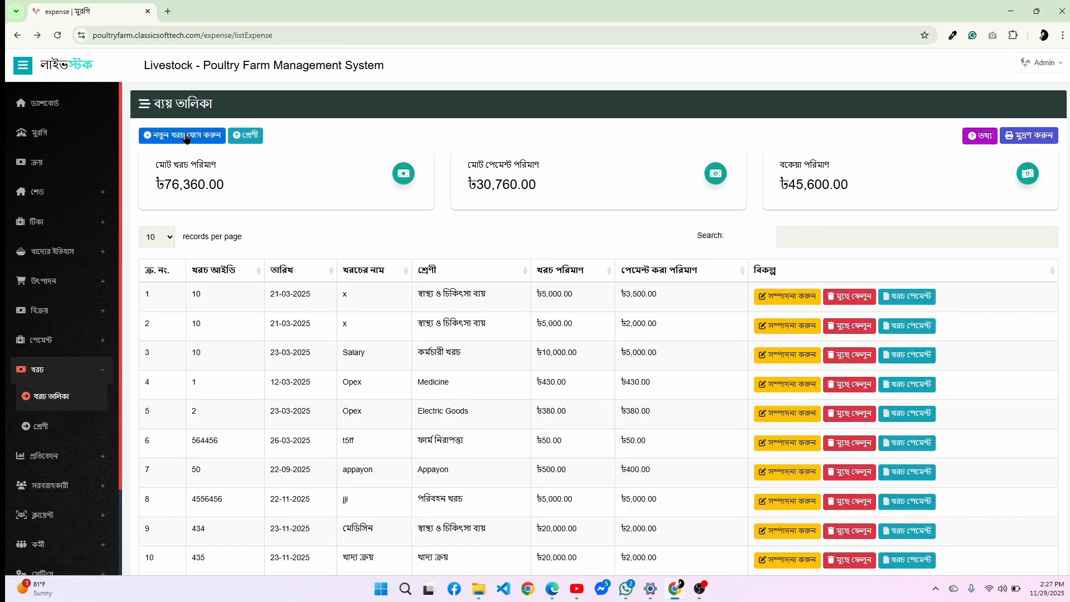
- Examine the new expense form's fields and category options, and close the form without saving
click(186, 137)
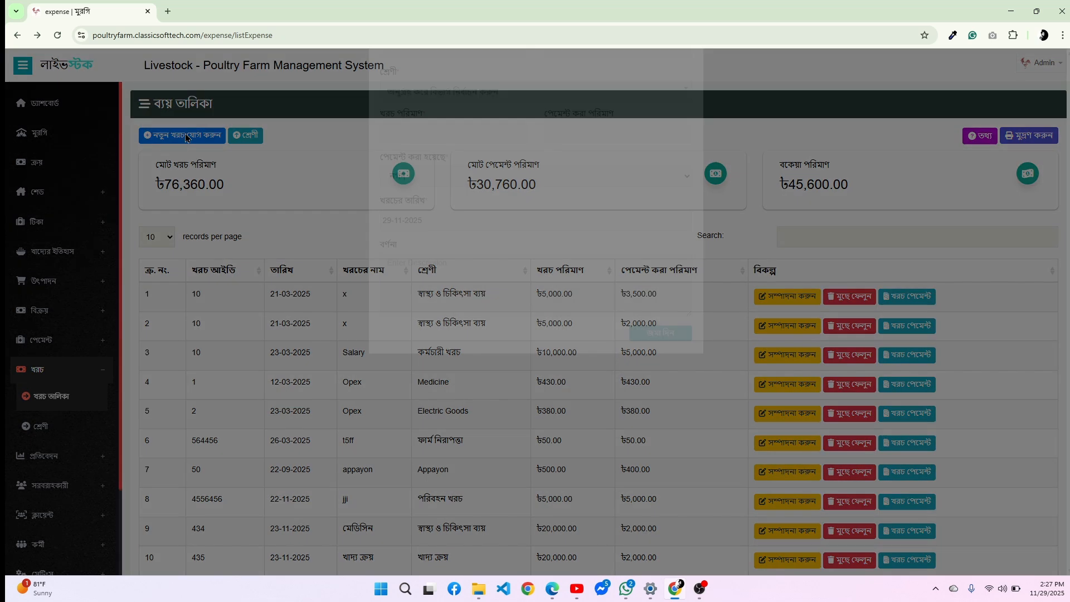
click(425, 134)
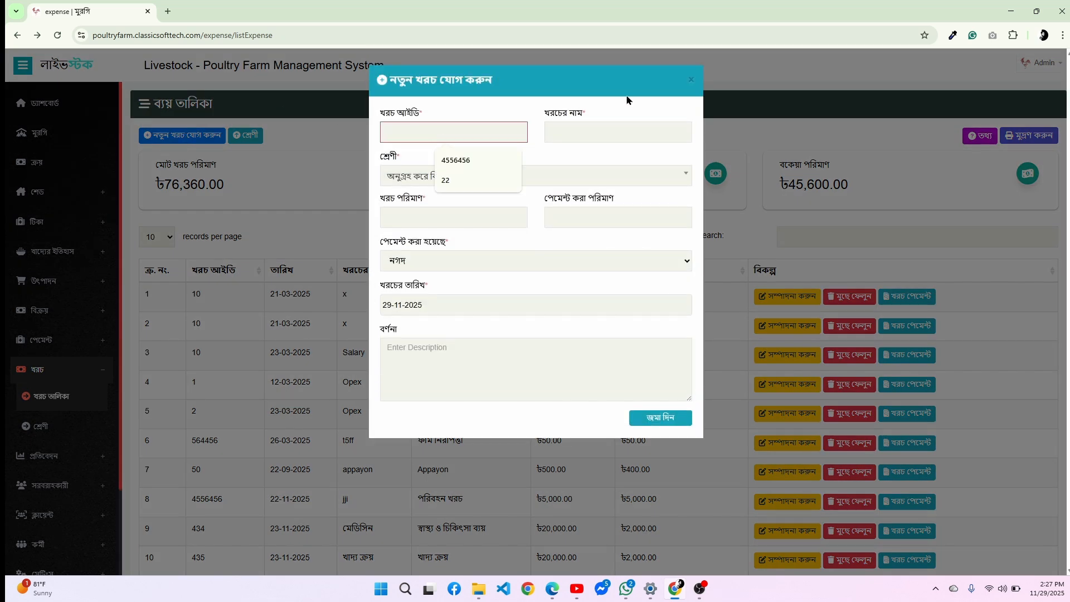
click(627, 118)
click(553, 177)
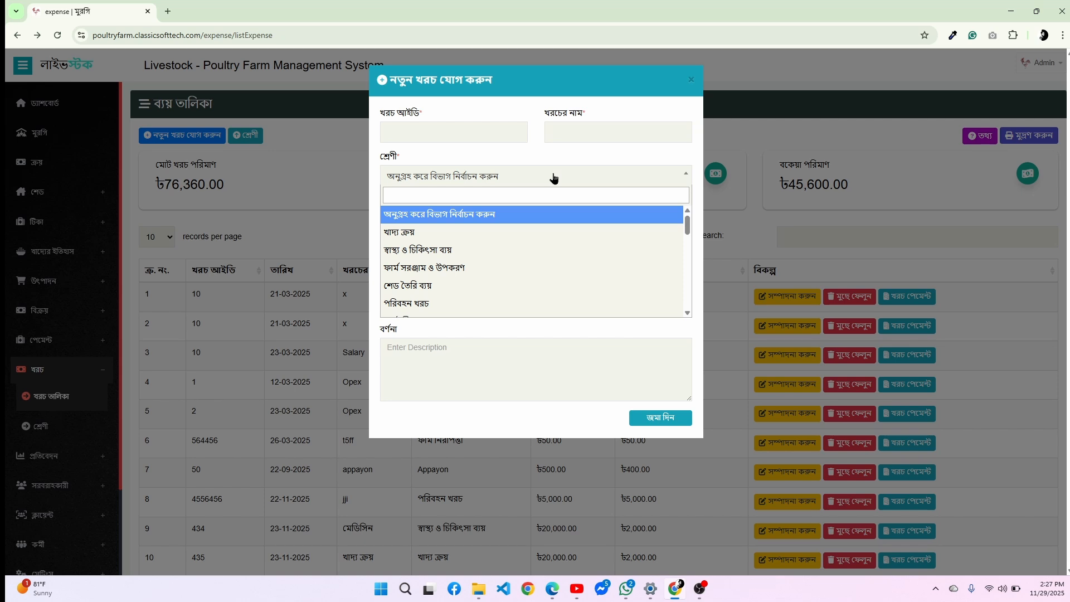
click(473, 270)
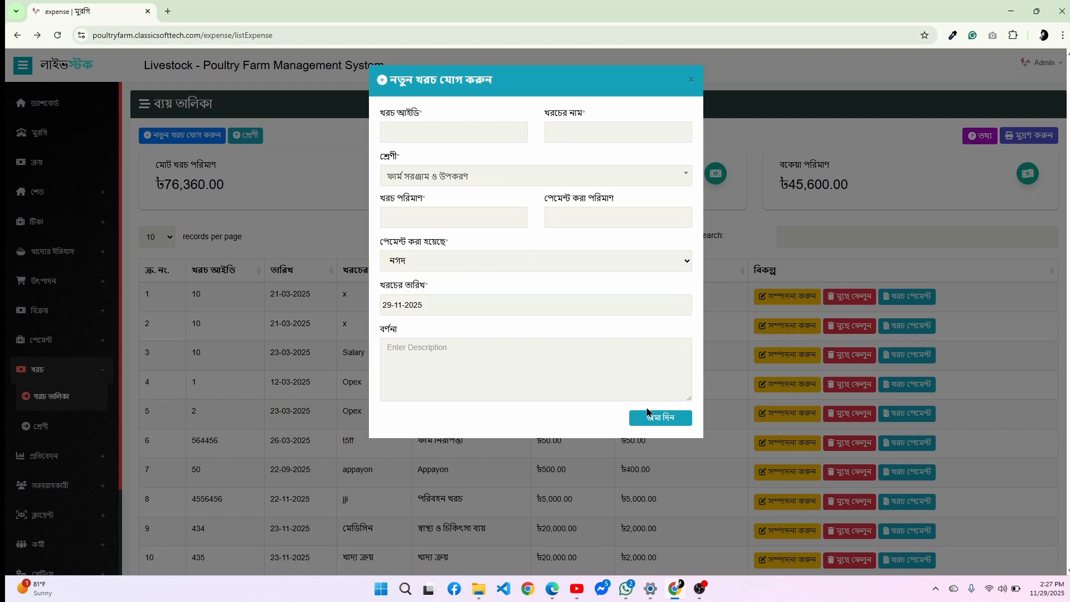
click(691, 82)
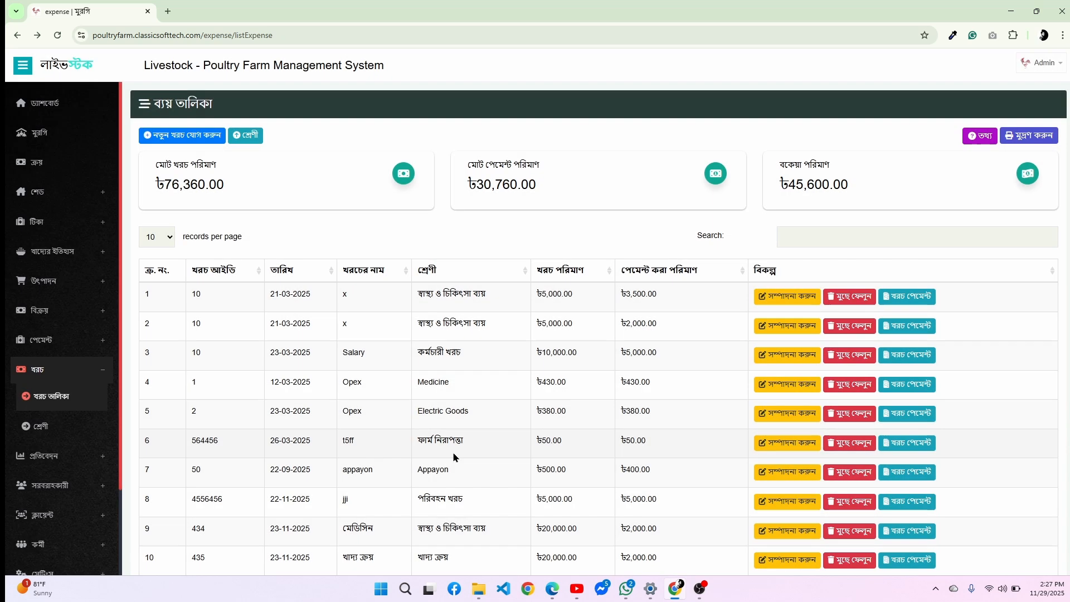
scroll(453, 456, down, 2)
scroll(453, 457, up, 1)
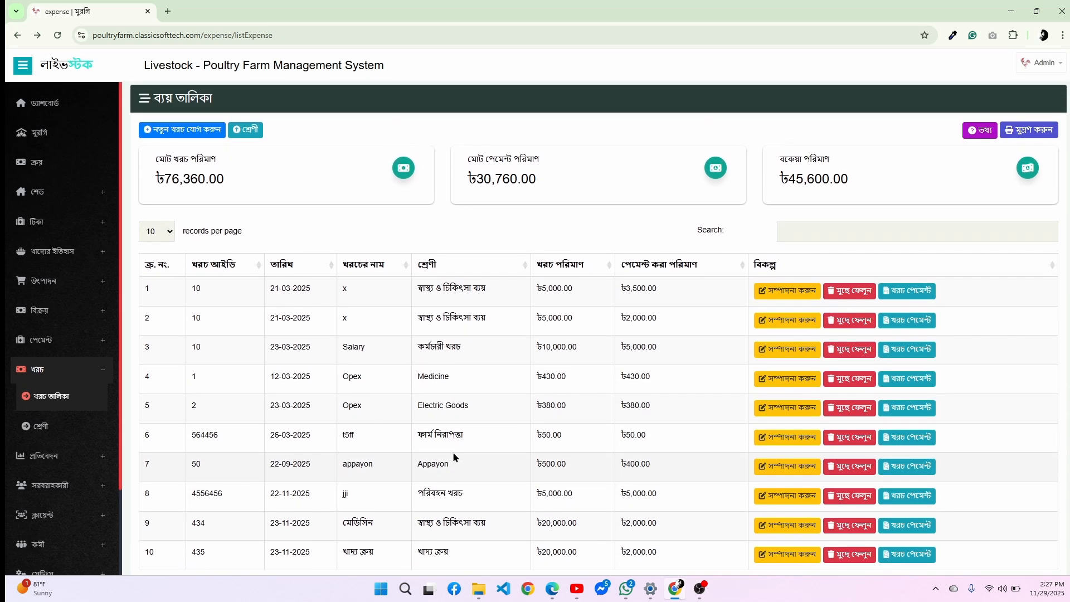
click(59, 378)
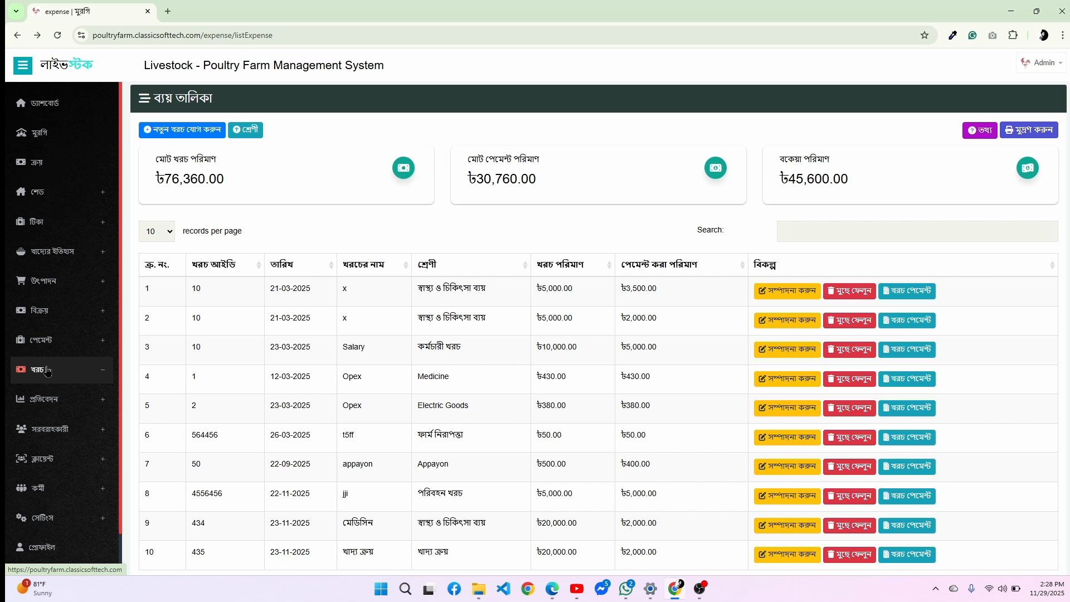
scroll(341, 376, down, 1)
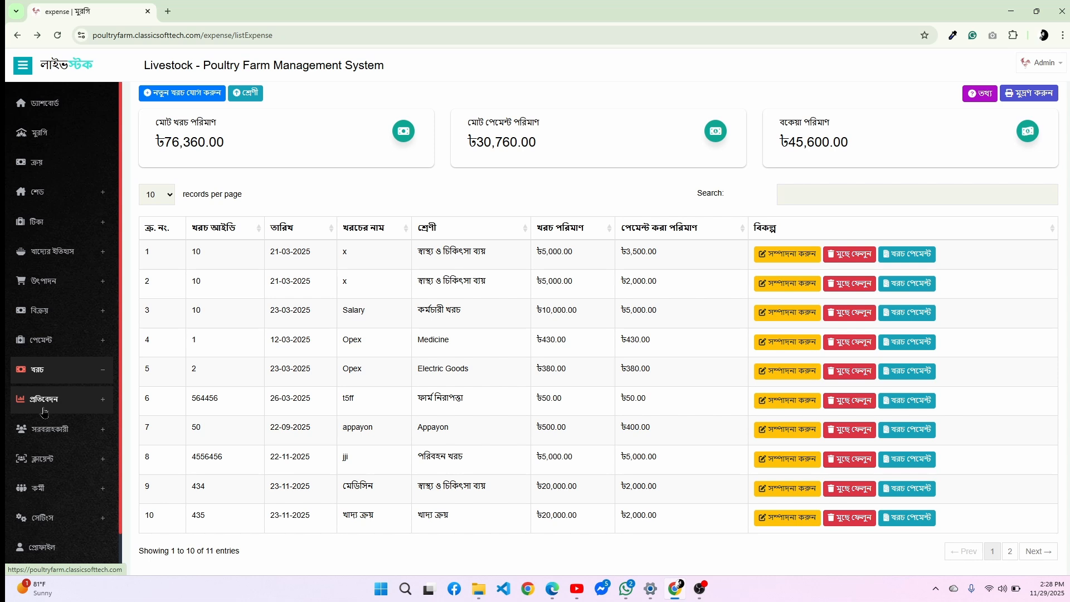
scroll(44, 412, down, 1)
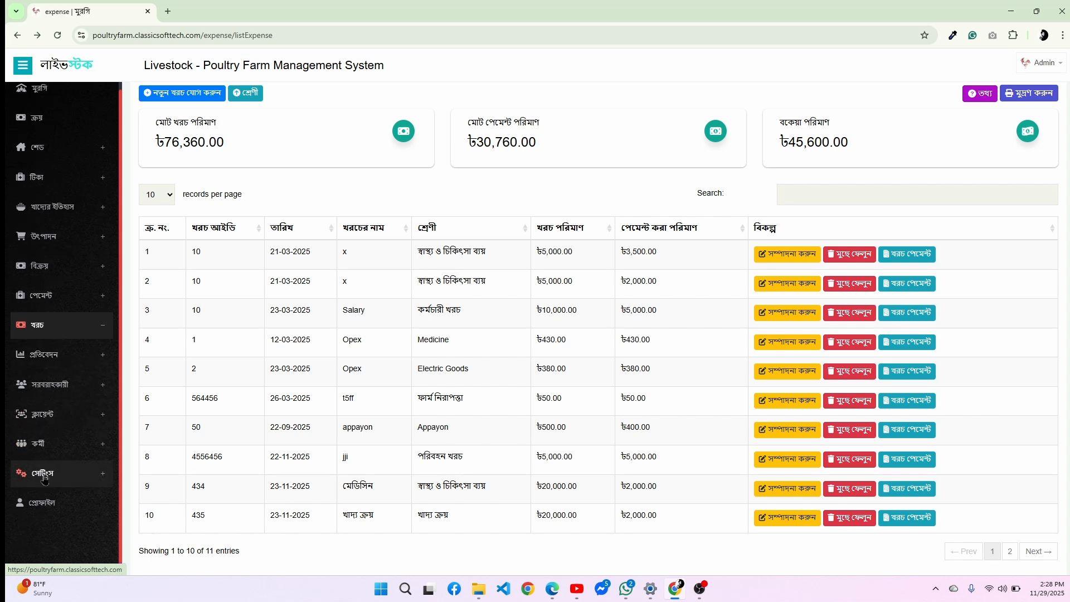